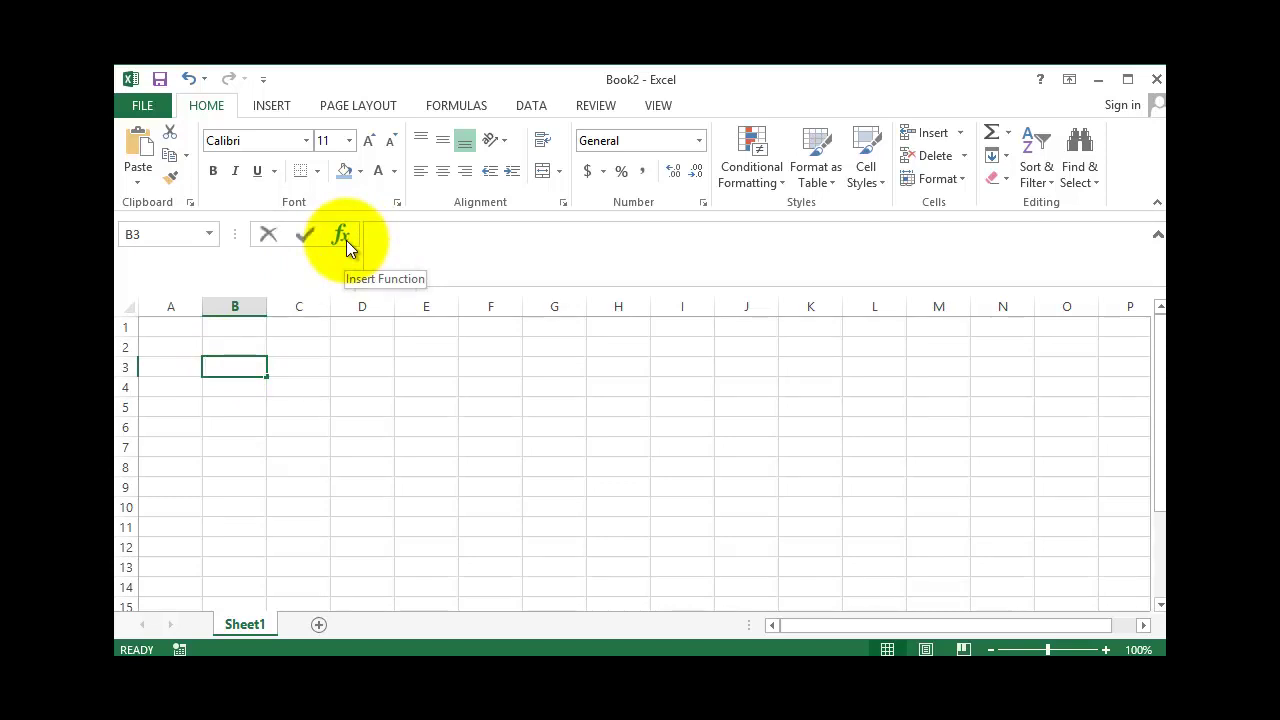
# - Enter =IF in cell B3 to begin the formula, then select cell F1
pyautogui.write('=IF')
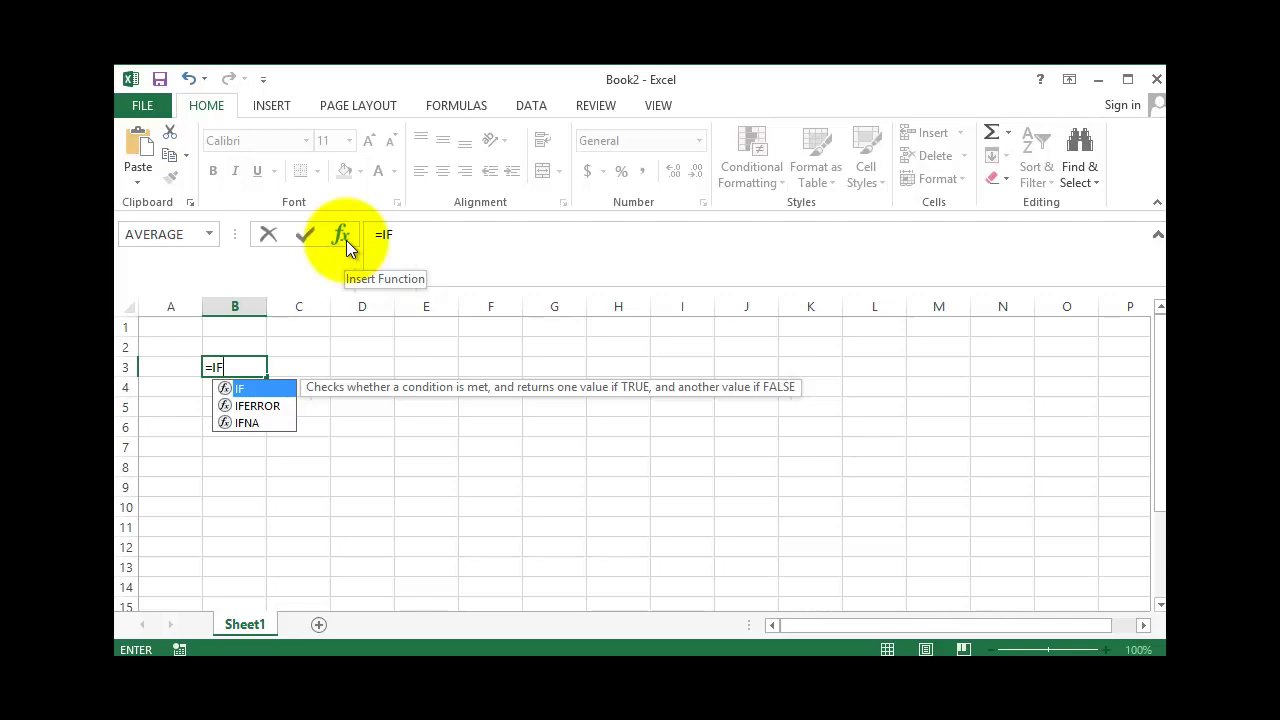
pyautogui.click(404, 240)
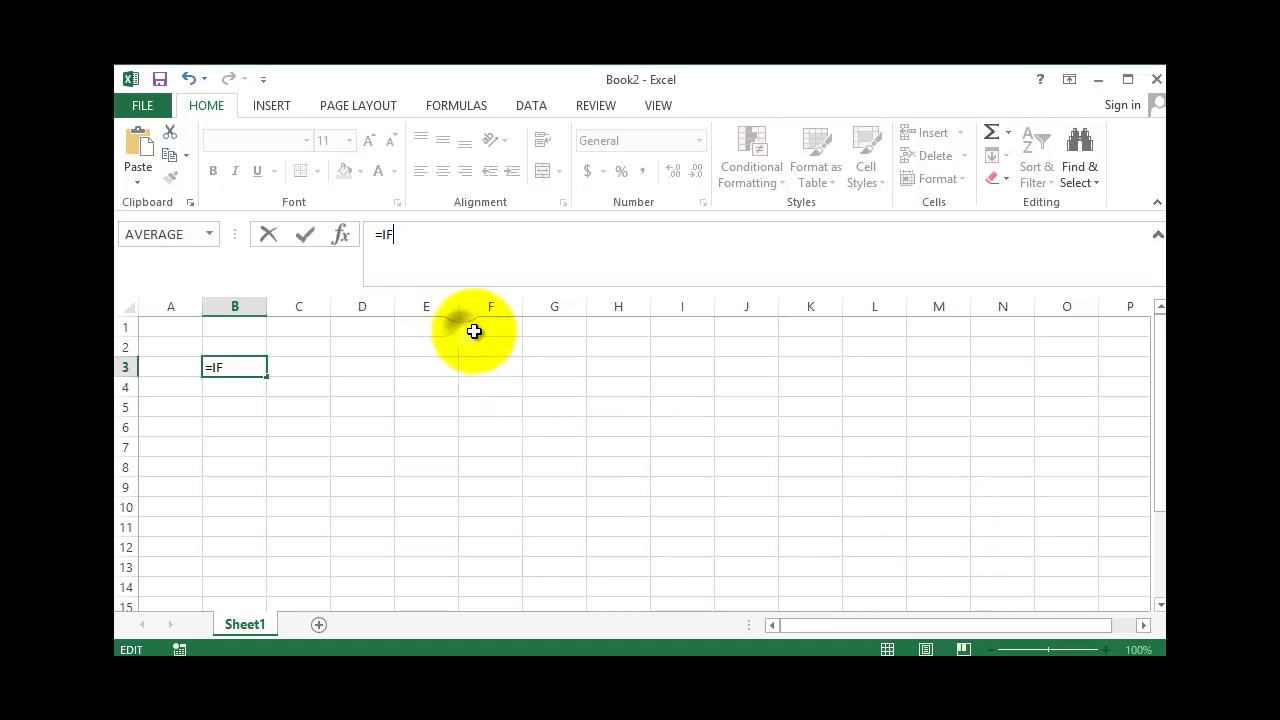
pyautogui.click(471, 329)
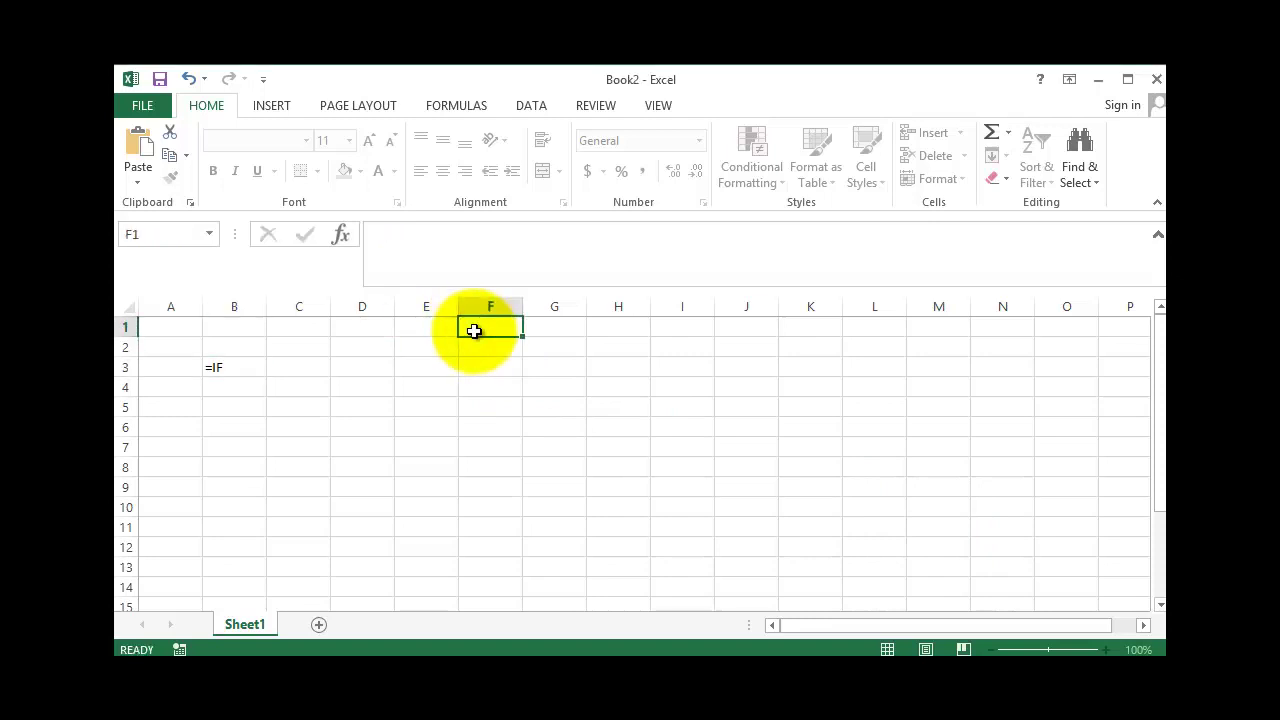
# - Enter codes T and Y with values 1 and 0,5 in F1:G2
pyautogui.write('T')
pyautogui.press('Tab')
pyautogui.press('Down')
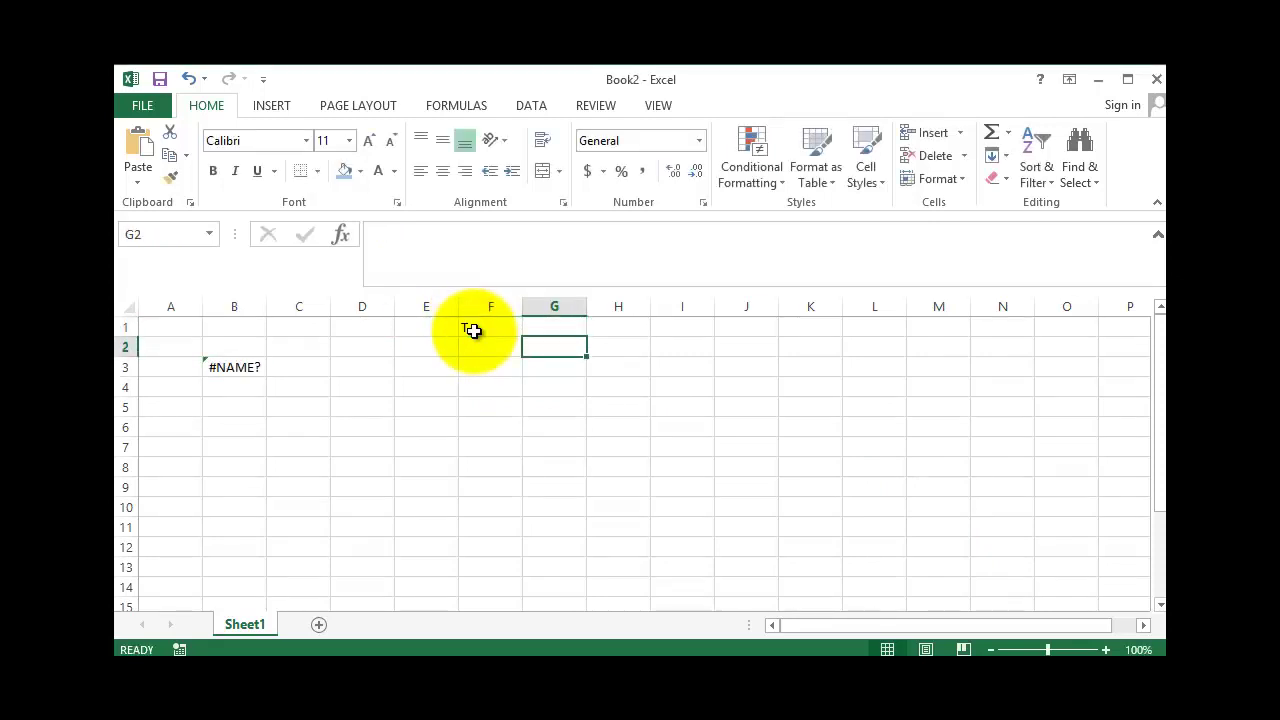
pyautogui.press('Up')
pyautogui.write('1')
pyautogui.press('Return')
pyautogui.press('Left')
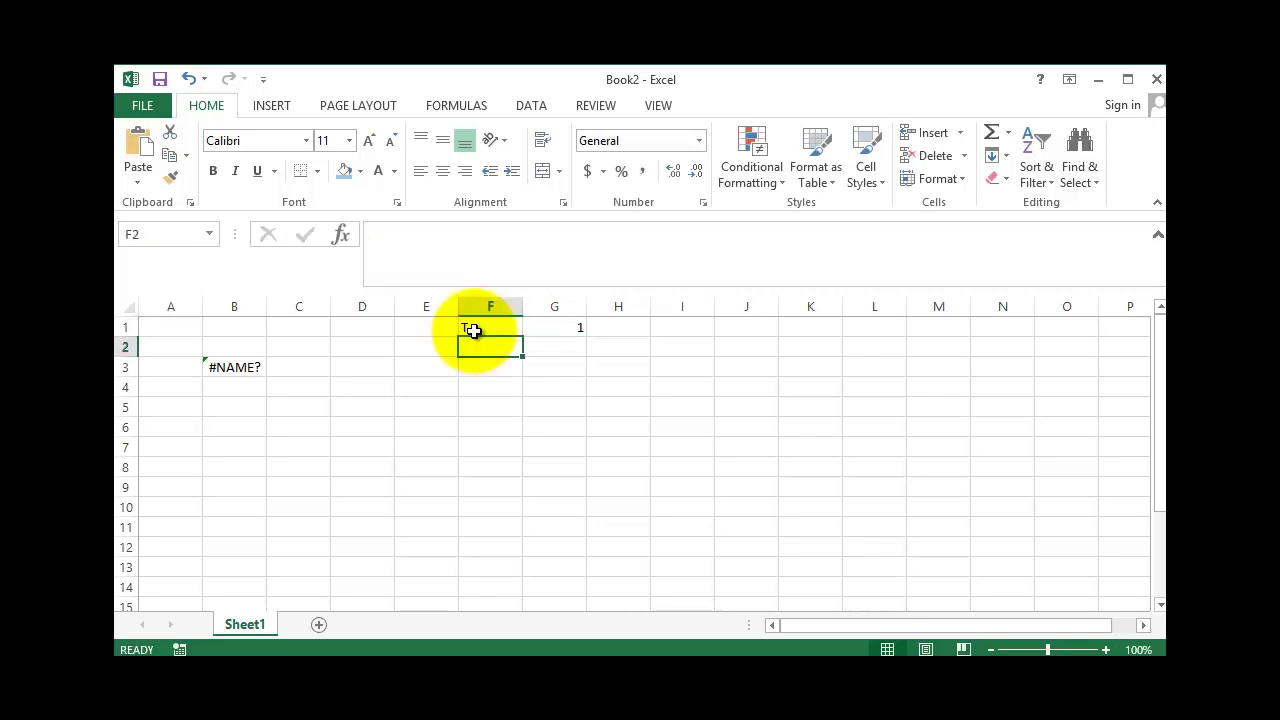
pyautogui.write('Y')
pyautogui.press('Tab')
pyautogui.write('0')
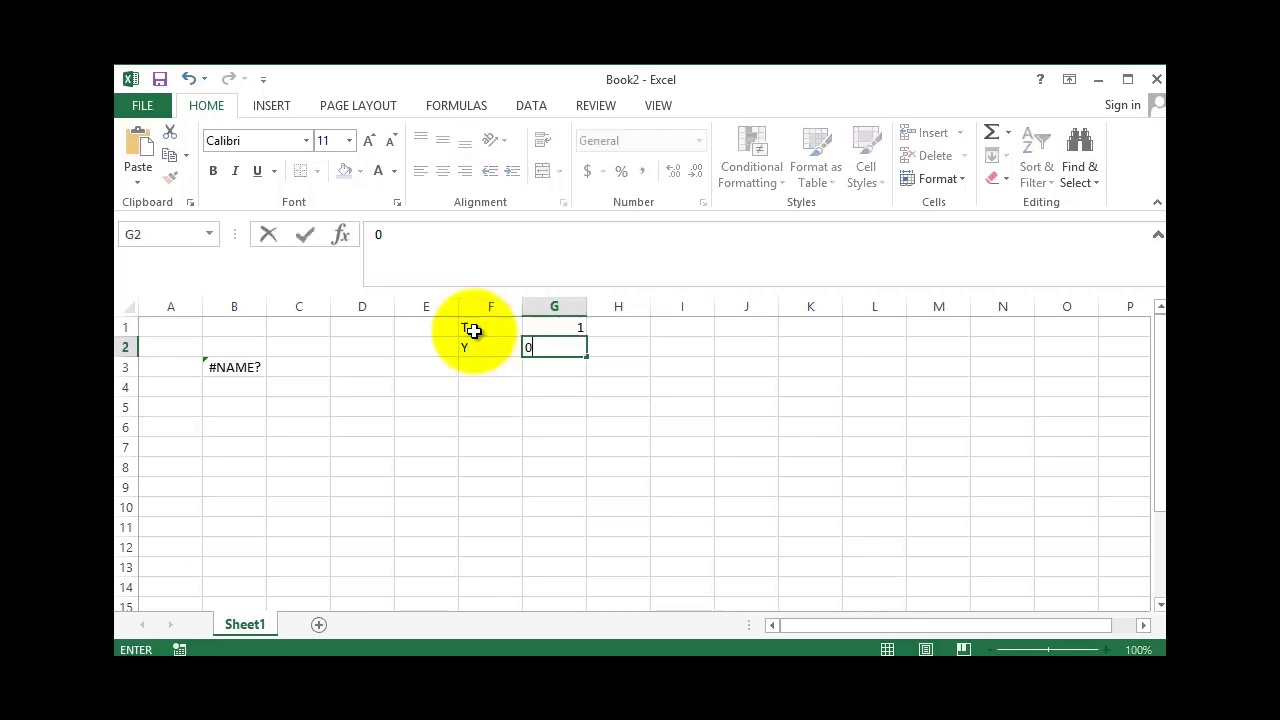
pyautogui.write(',5')
pyautogui.press('Return')
# - Add code TM with value 1,5 in F3:G3, correcting the mistyped F3 entry
pyautogui.press('Left')
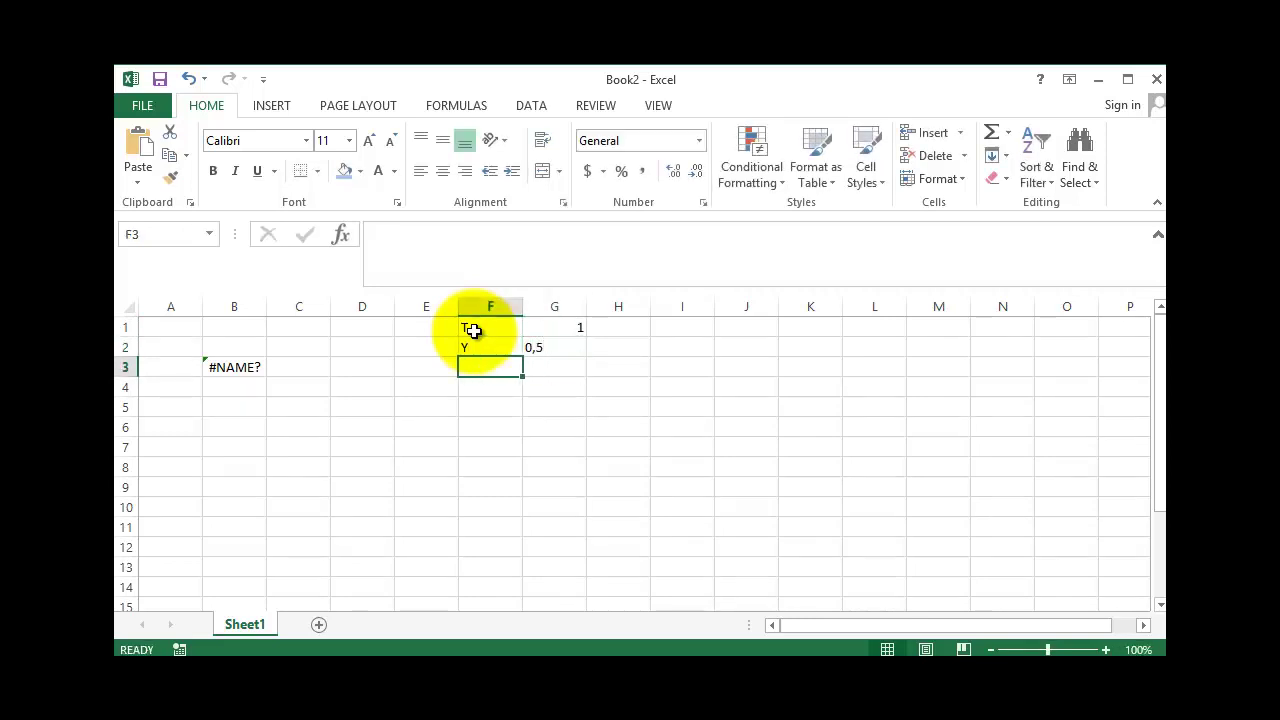
pyautogui.write('TM1')
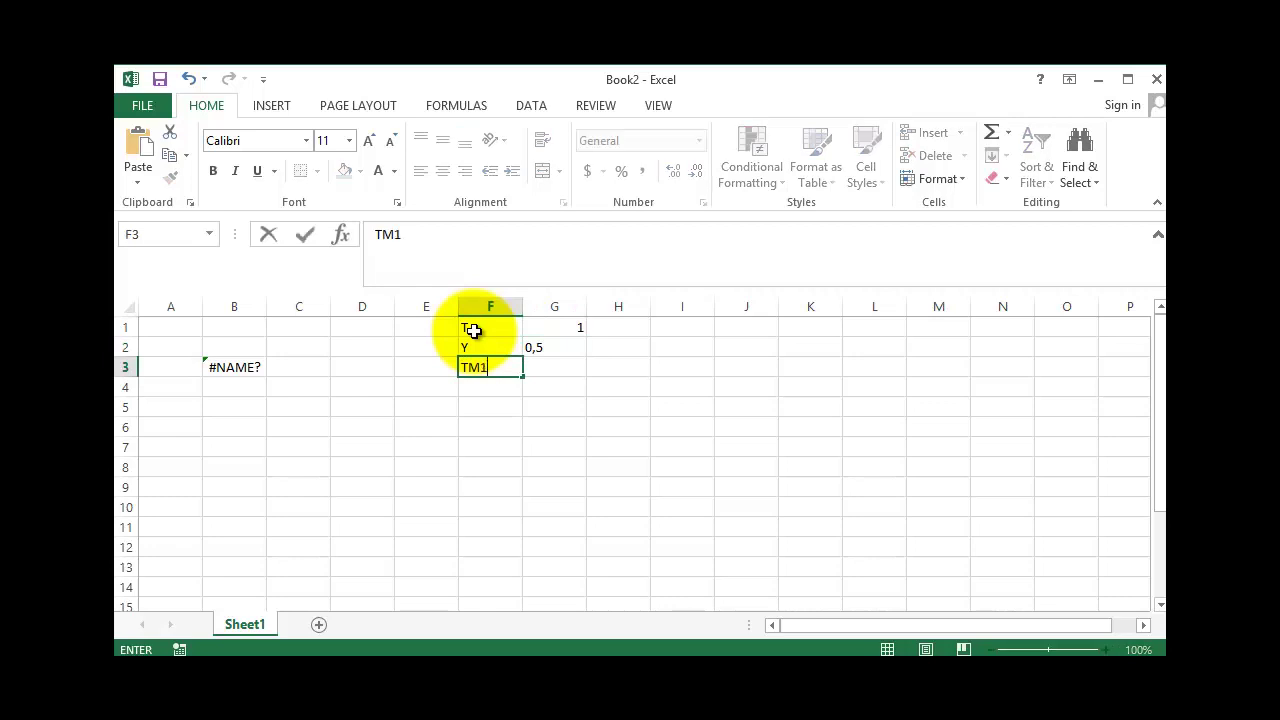
pyautogui.write(',5')
pyautogui.press('Return')
pyautogui.press('Up')
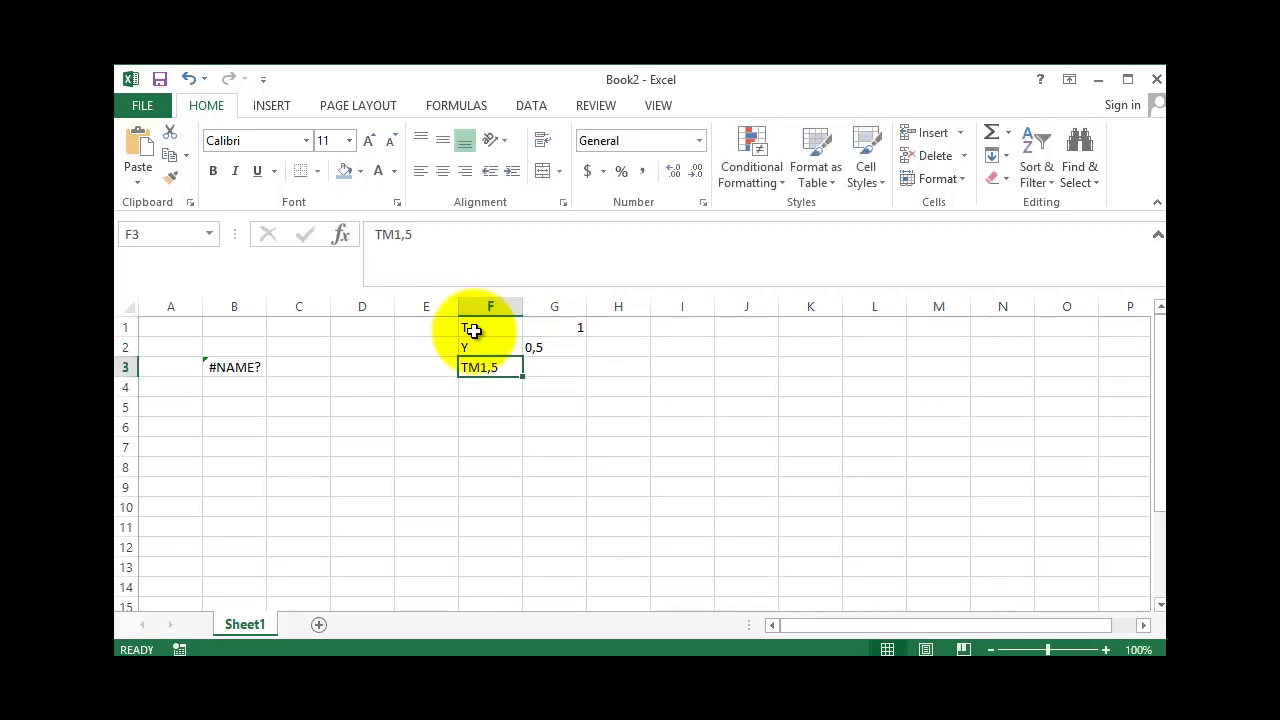
pyautogui.click(500, 234)
pyautogui.press('BackSpace')
pyautogui.press('BackSpace')
pyautogui.press('BackSpace')
pyautogui.press('Return')
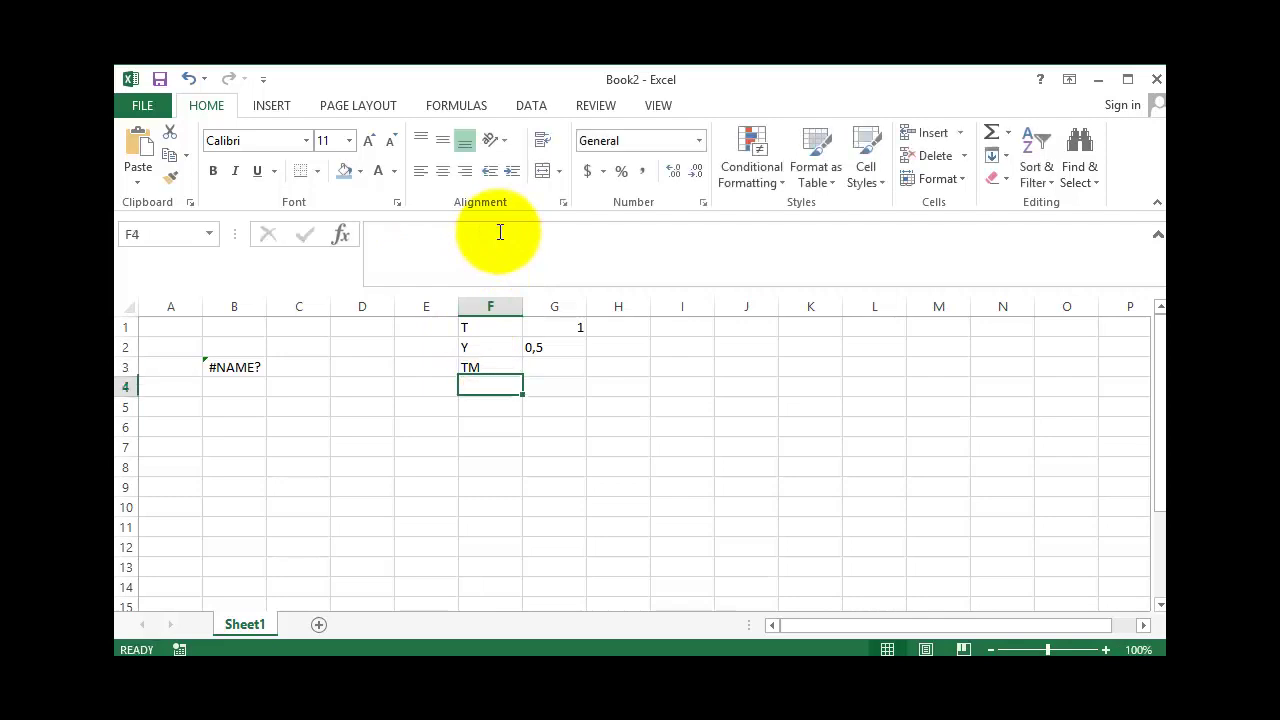
pyautogui.press('Up')
pyautogui.press('Right')
pyautogui.write('1')
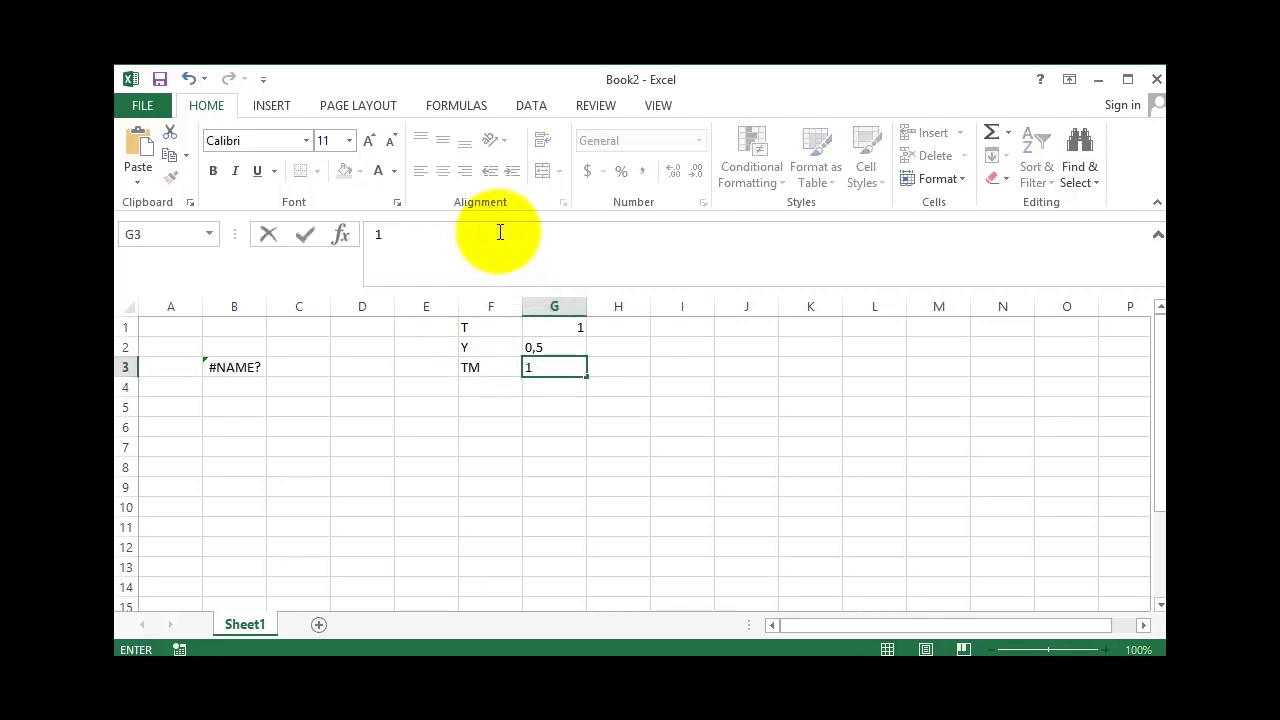
pyautogui.write(',5')
pyautogui.press('Return')
# - Move the selection back to cell B3
pyautogui.press('Left')
pyautogui.press('Left')
pyautogui.press('Left')
pyautogui.press('Left')
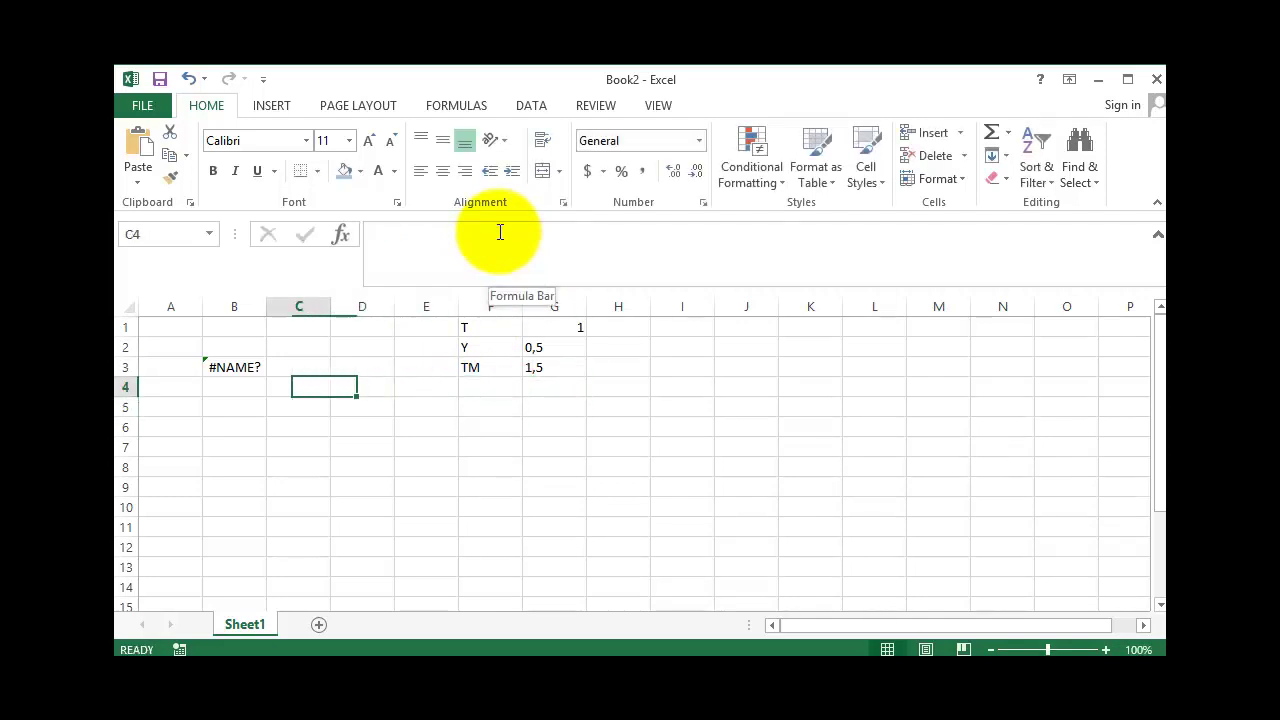
pyautogui.press('Up')
pyautogui.press('Left')
pyautogui.press('Left')
pyautogui.press('Right')
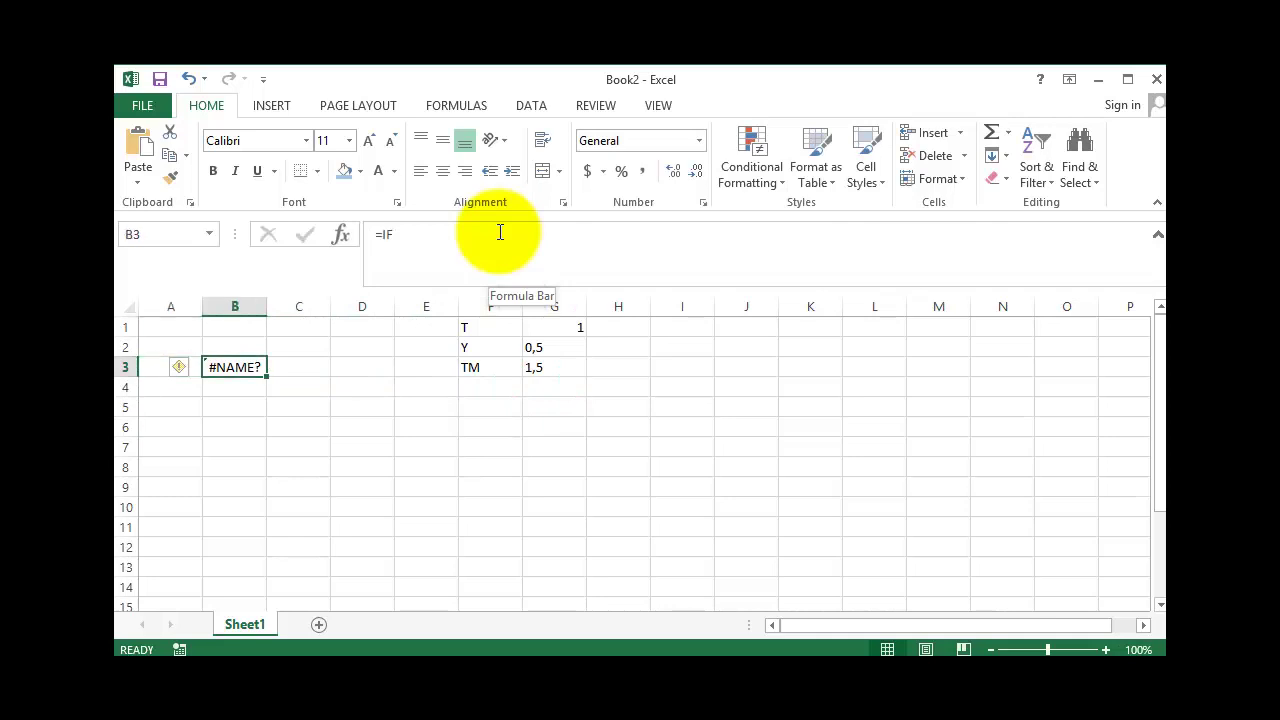
# - Append an opening parenthesis to B3's =IF and commit the entry
pyautogui.click(500, 232)
pyautogui.write('(')
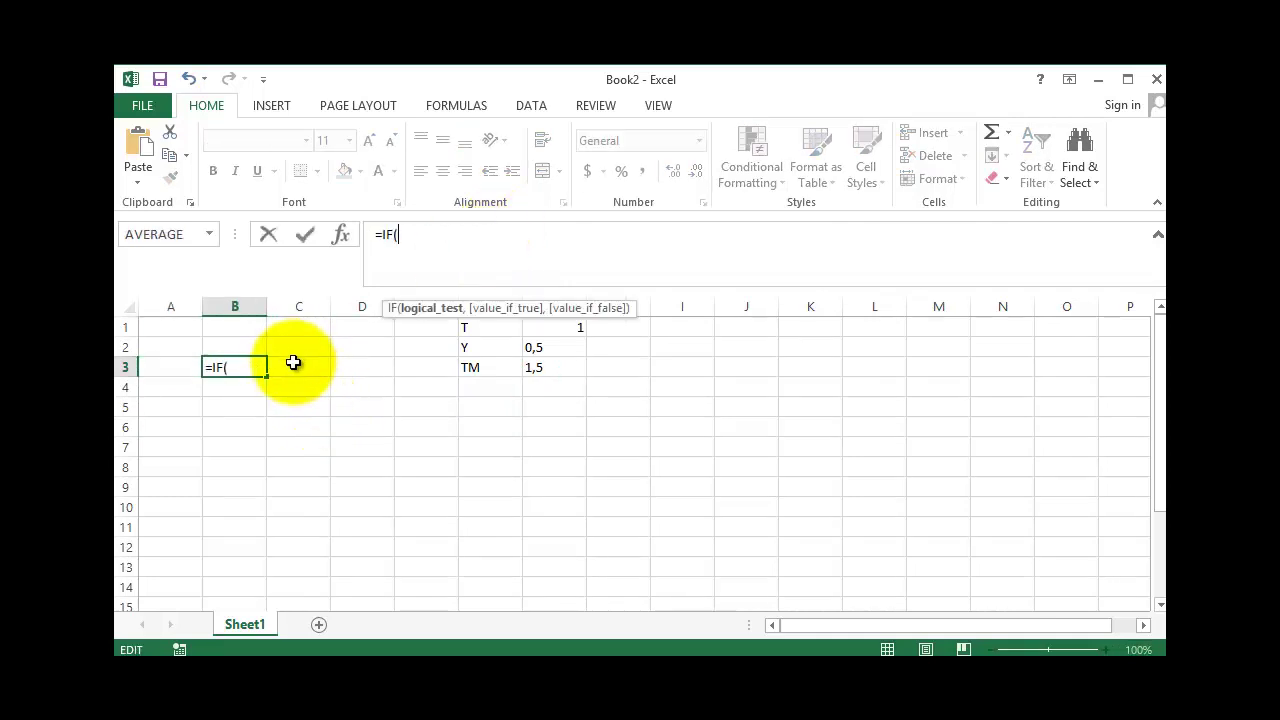
pyautogui.hotkey('ctrl', 'Return')
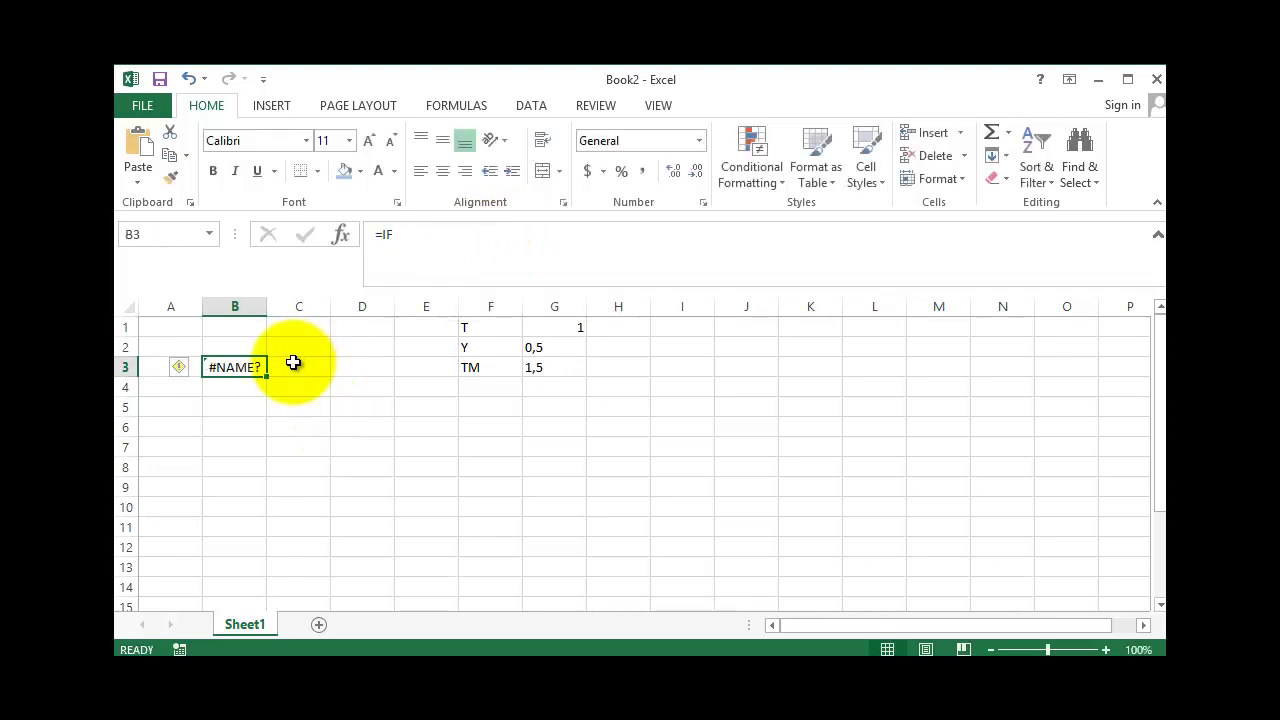
# - Type the codes T, Y, TM, Y, Y, T, T, TM, TM, TM into C3:C12
pyautogui.click(293, 362)
pyautogui.write('T')
pyautogui.press('Return')
pyautogui.write('Y')
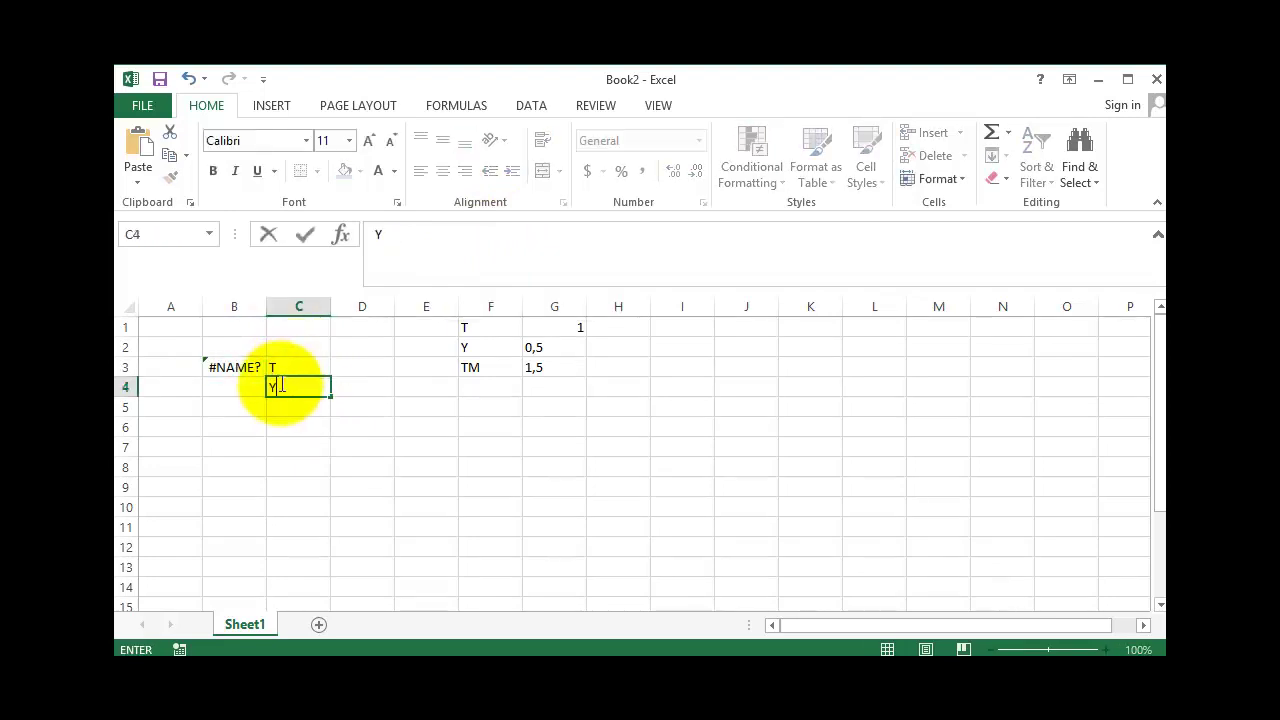
pyautogui.press('Return')
pyautogui.write('TM')
pyautogui.press('Return')
pyautogui.write('Y')
pyautogui.press('Return')
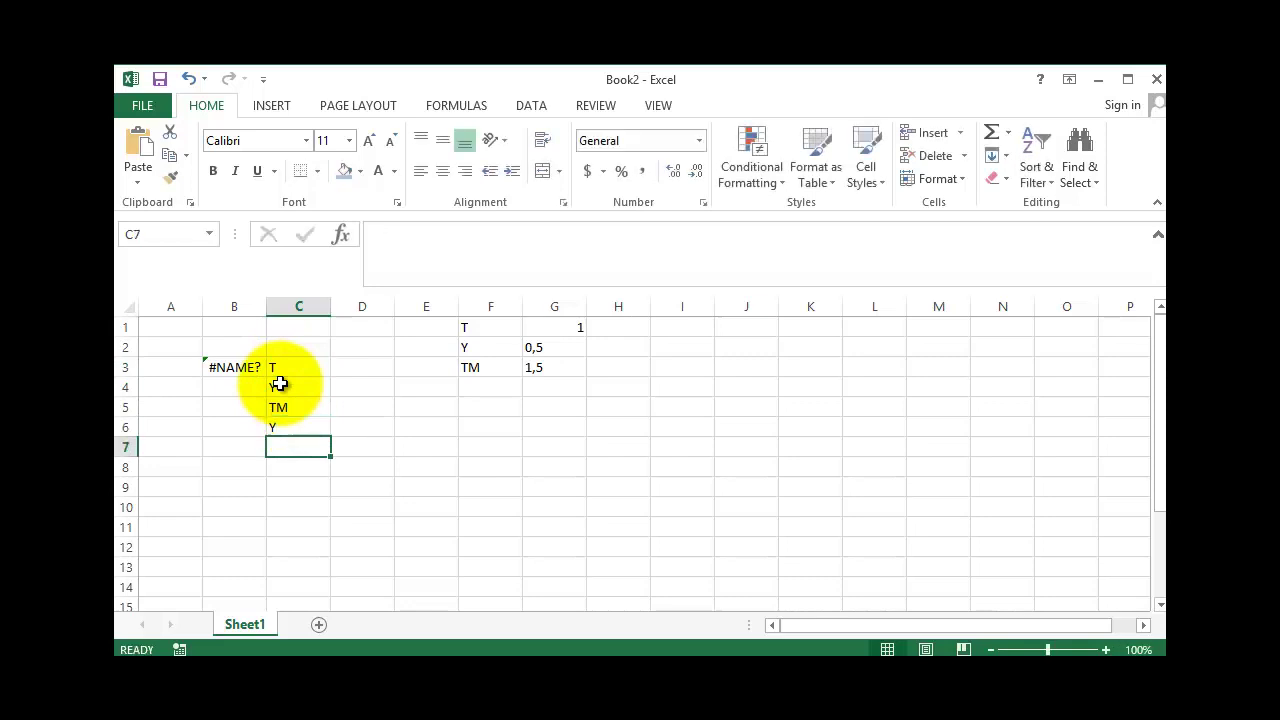
pyautogui.write('Y')
pyautogui.press('Return')
pyautogui.write('T')
pyautogui.press('Return')
pyautogui.write('T')
pyautogui.press('Return')
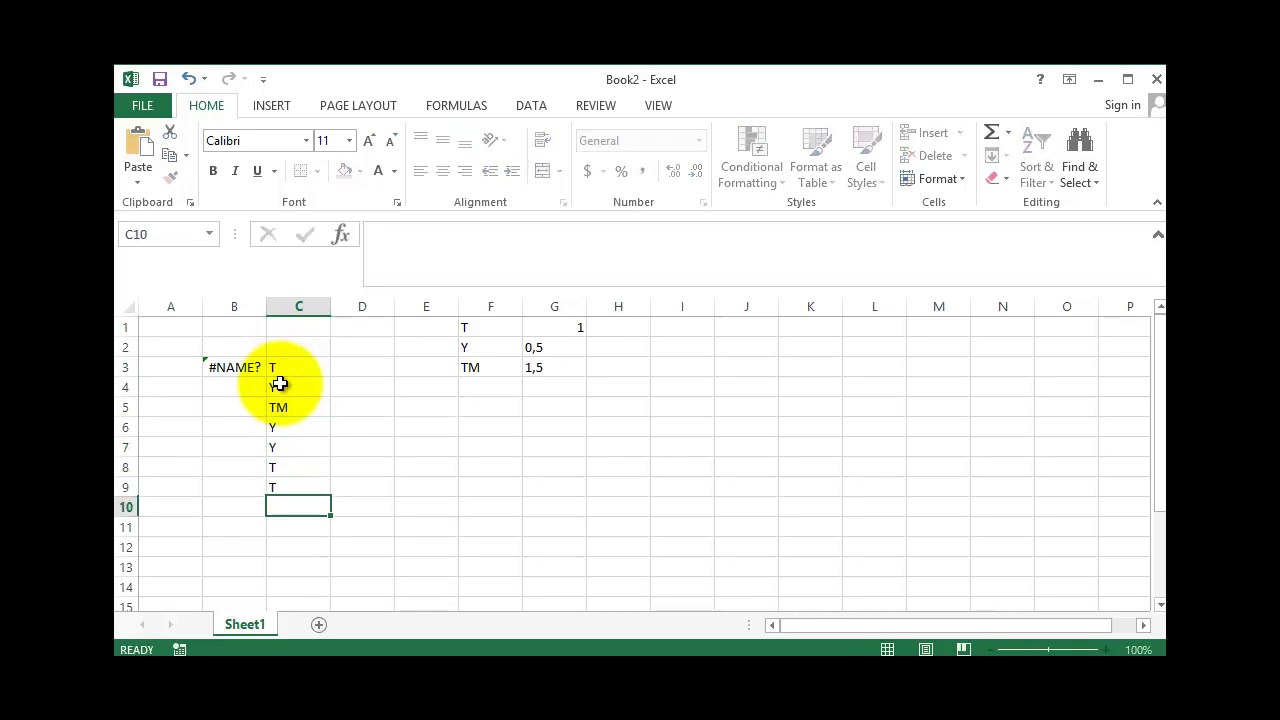
pyautogui.write('TM')
pyautogui.press('Return')
pyautogui.write('TM')
pyautogui.press('Return')
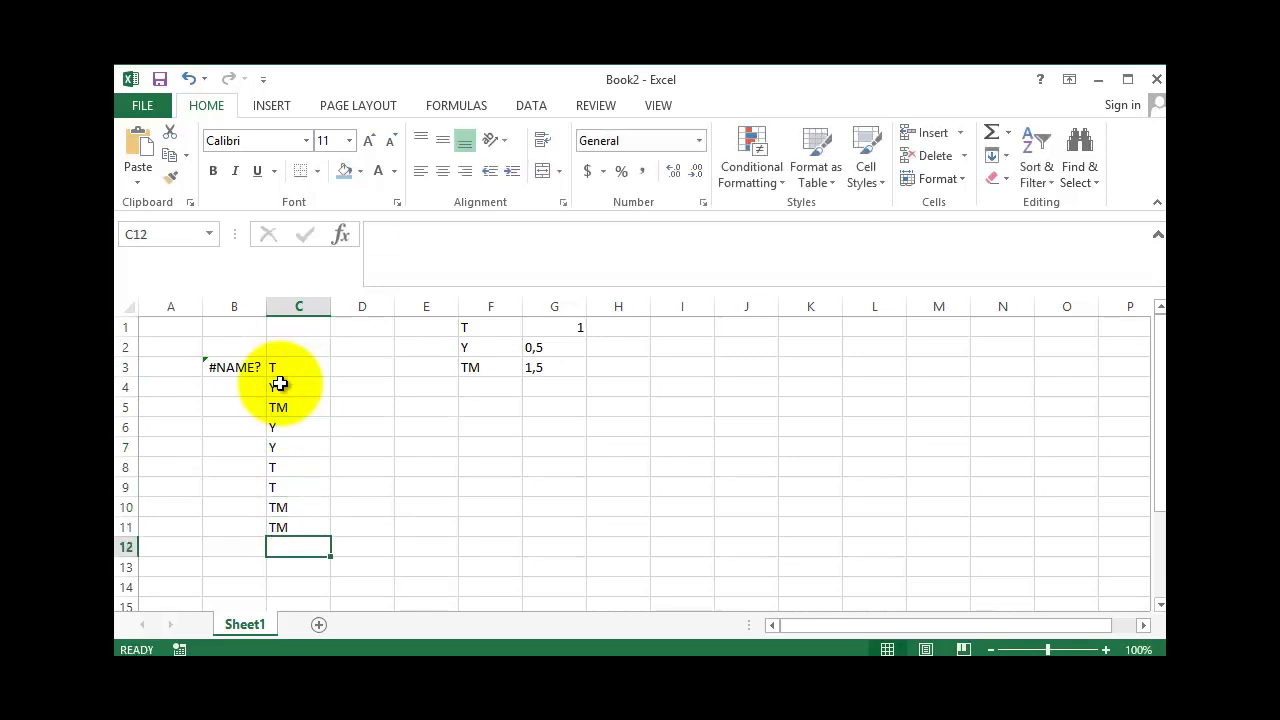
pyautogui.write('TM')
pyautogui.press('Return')
pyautogui.press('Up')
pyautogui.press('Up')
pyautogui.press('Up')
pyautogui.press('Up')
pyautogui.press('Up')
pyautogui.press('Up')
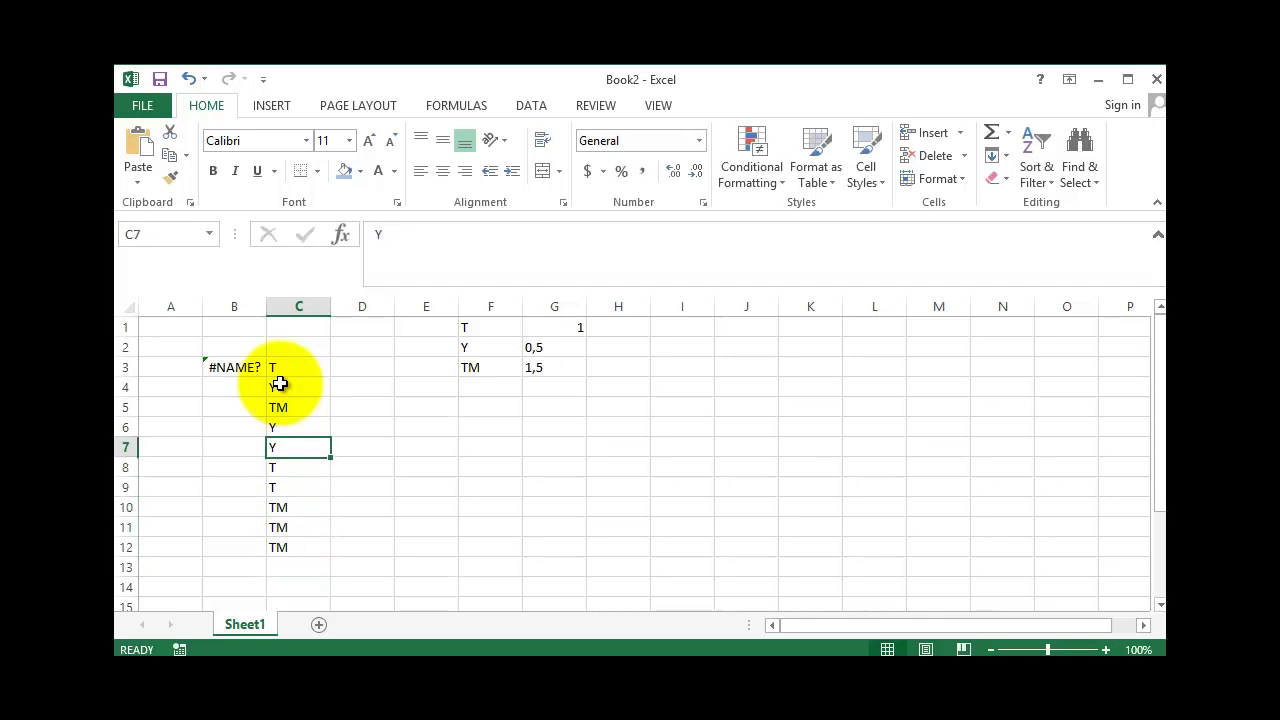
pyautogui.press('Up')
pyautogui.press('Up')
pyautogui.press('Up')
pyautogui.press('Right')
pyautogui.press('Up')
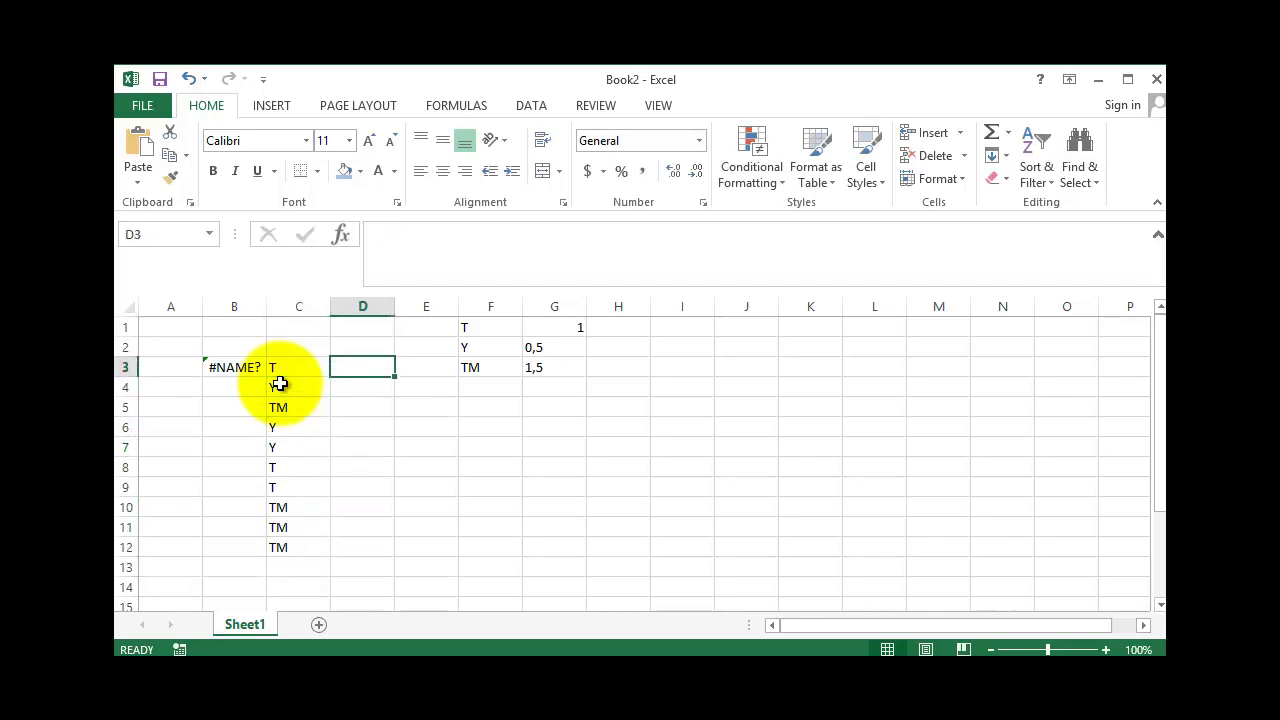
pyautogui.press('Down')
pyautogui.press('Down')
pyautogui.press('Down')
pyautogui.press('Down')
pyautogui.press('Down')
pyautogui.press('Down')
pyautogui.press('Down')
pyautogui.press('Down')
pyautogui.press('Down')
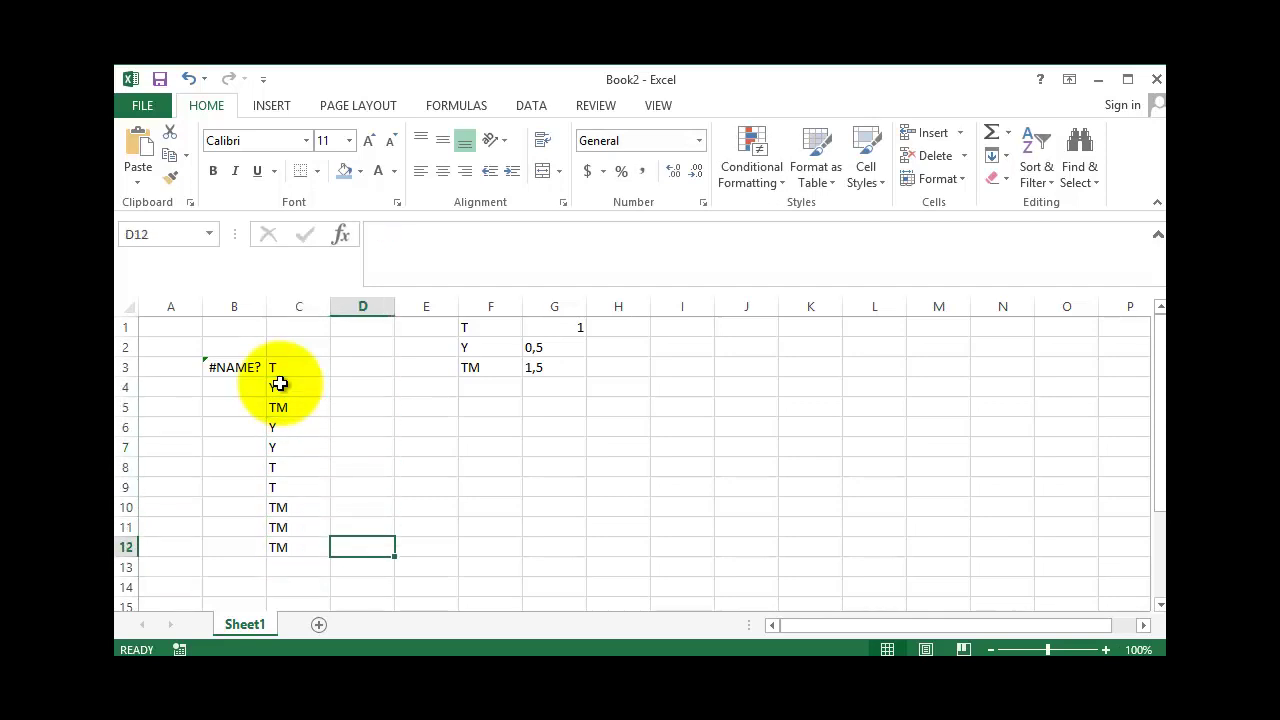
# - Build B3's formula as =IF(C3="T",1,IF( after dismissing the formula error warning
pyautogui.click(250, 367)
pyautogui.click(442, 242)
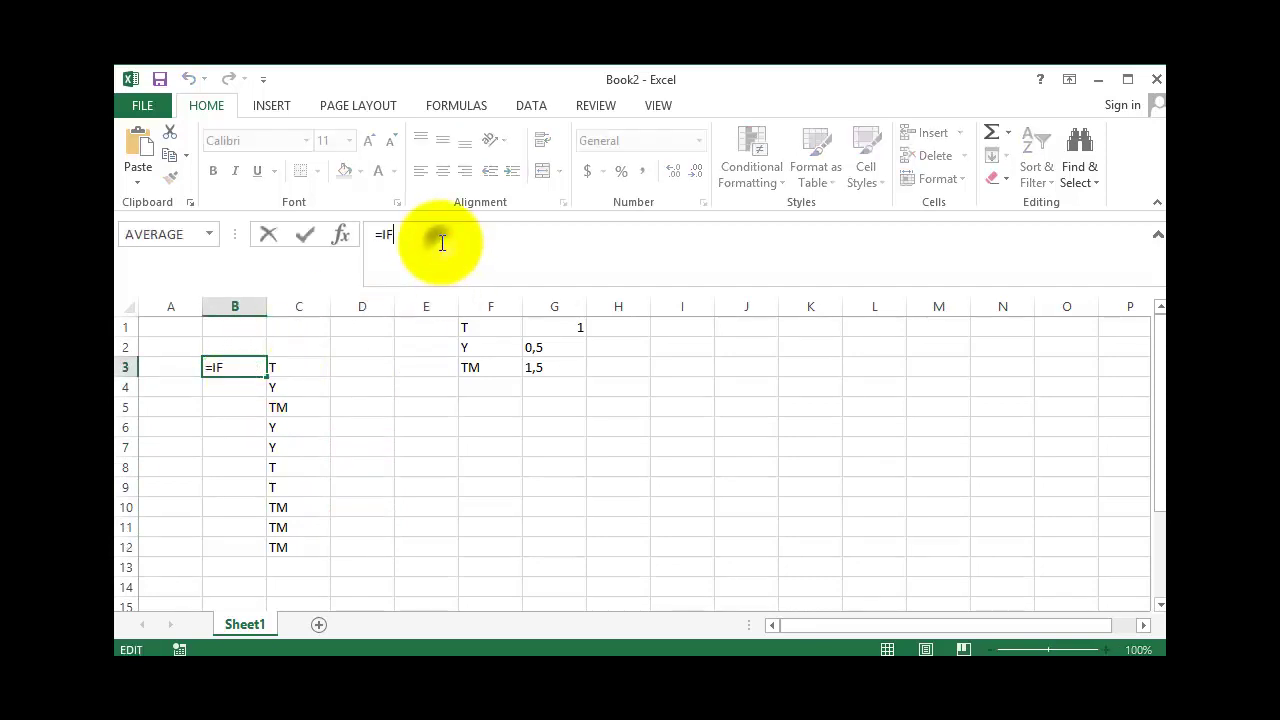
pyautogui.write('(')
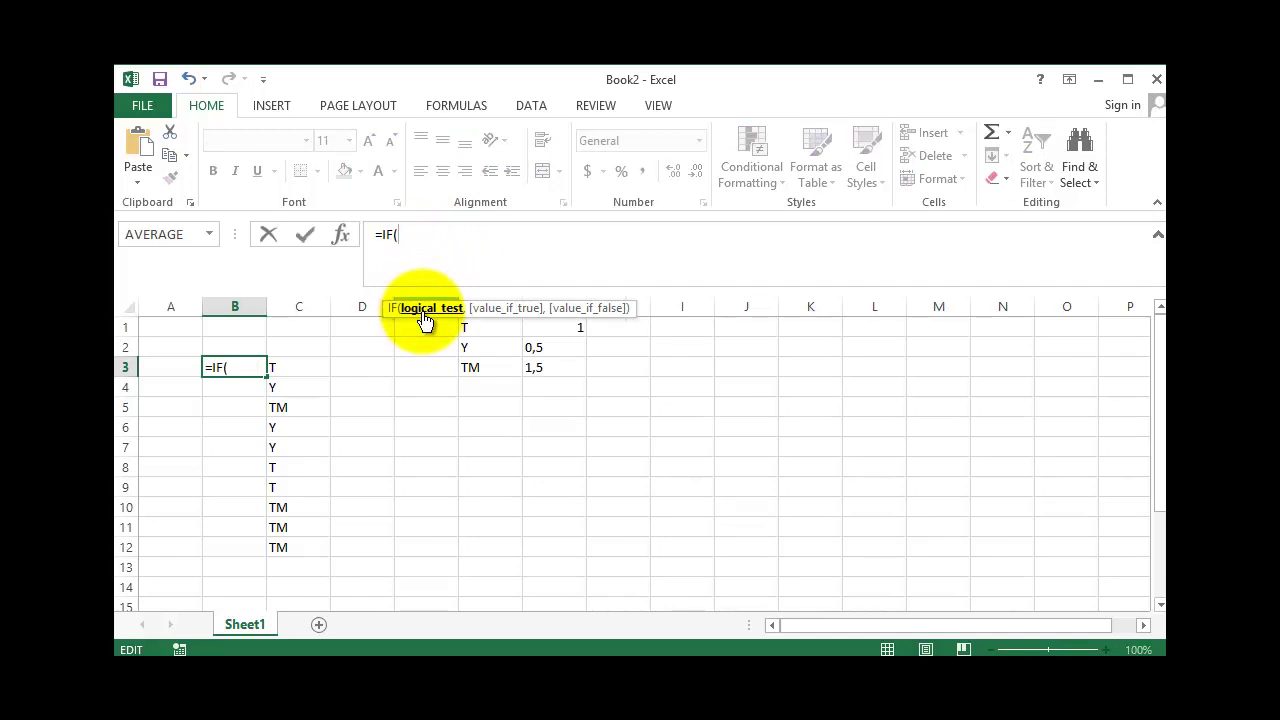
pyautogui.click(285, 367)
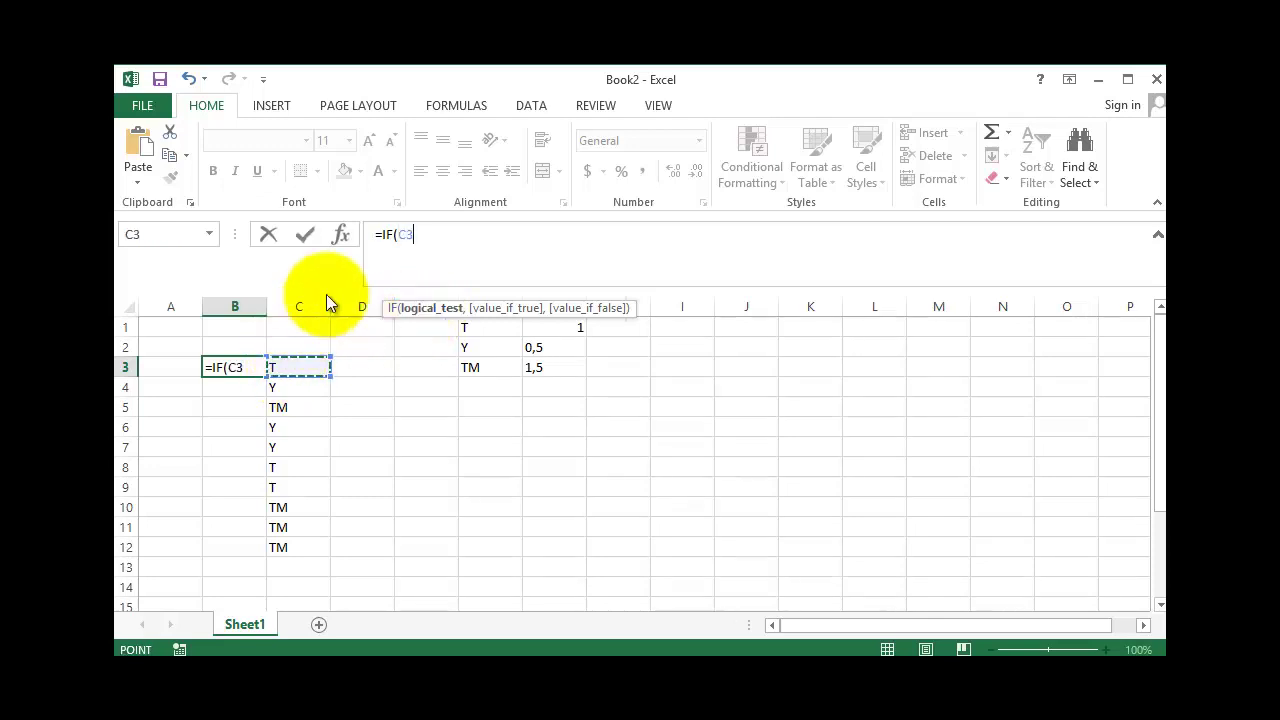
pyautogui.write('=')
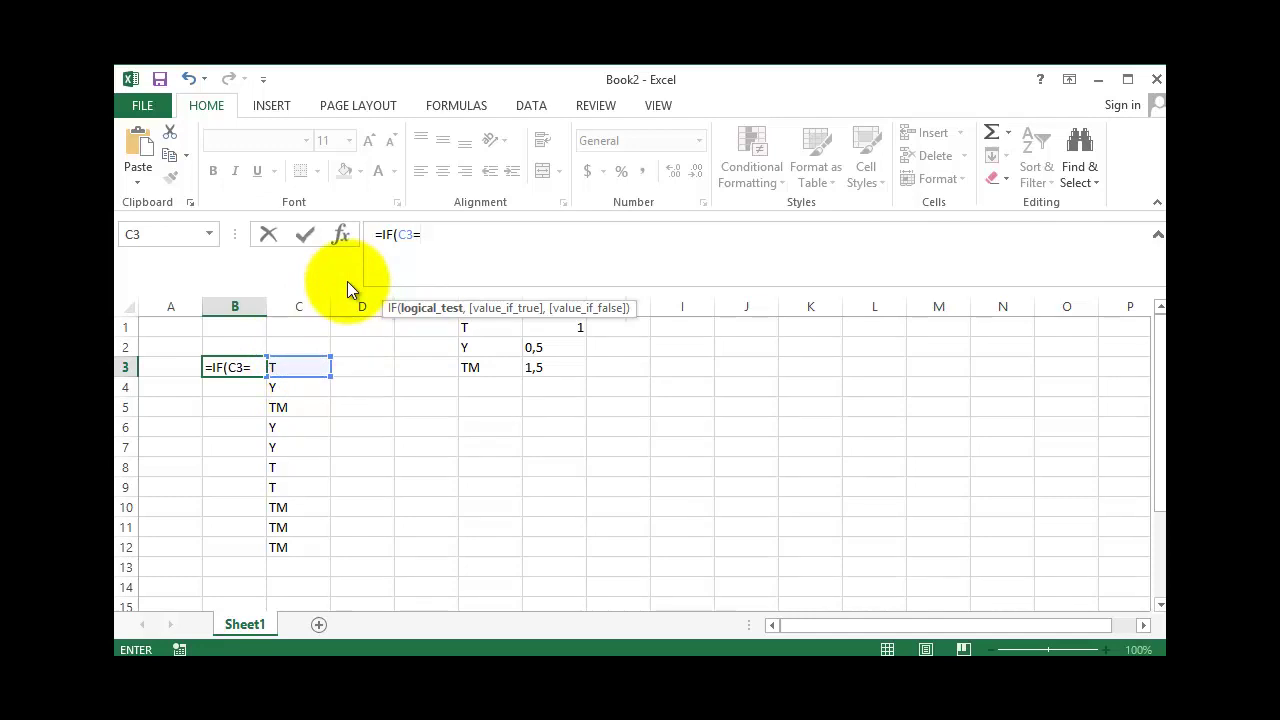
pyautogui.write('"')
pyautogui.write('T')
pyautogui.press('Return')
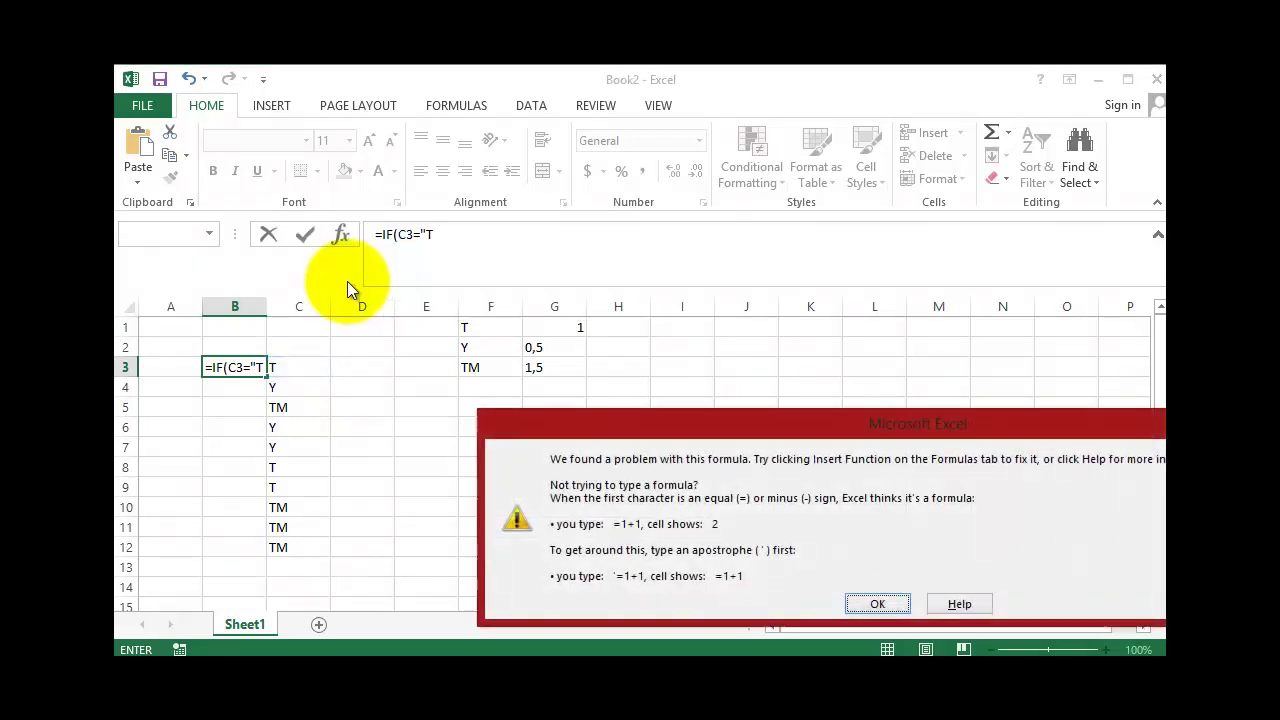
pyautogui.press('Return')
pyautogui.press('End')
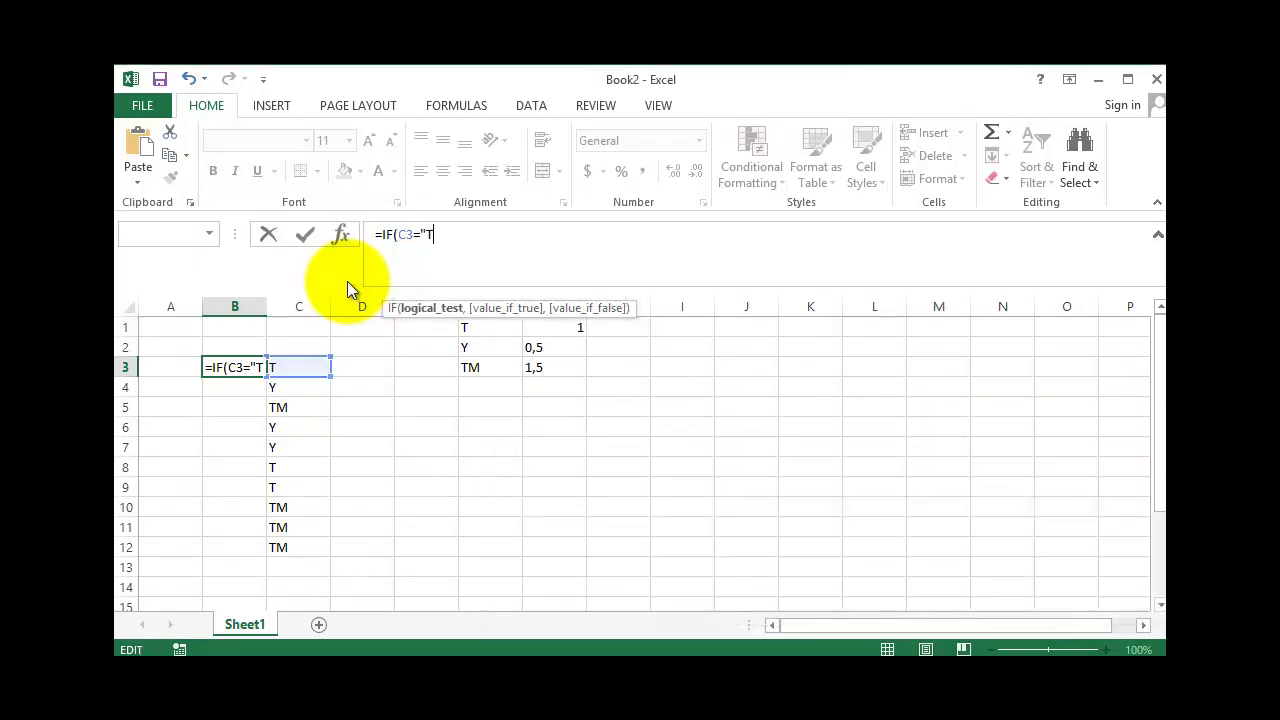
pyautogui.write('"')
pyautogui.click(291, 365)
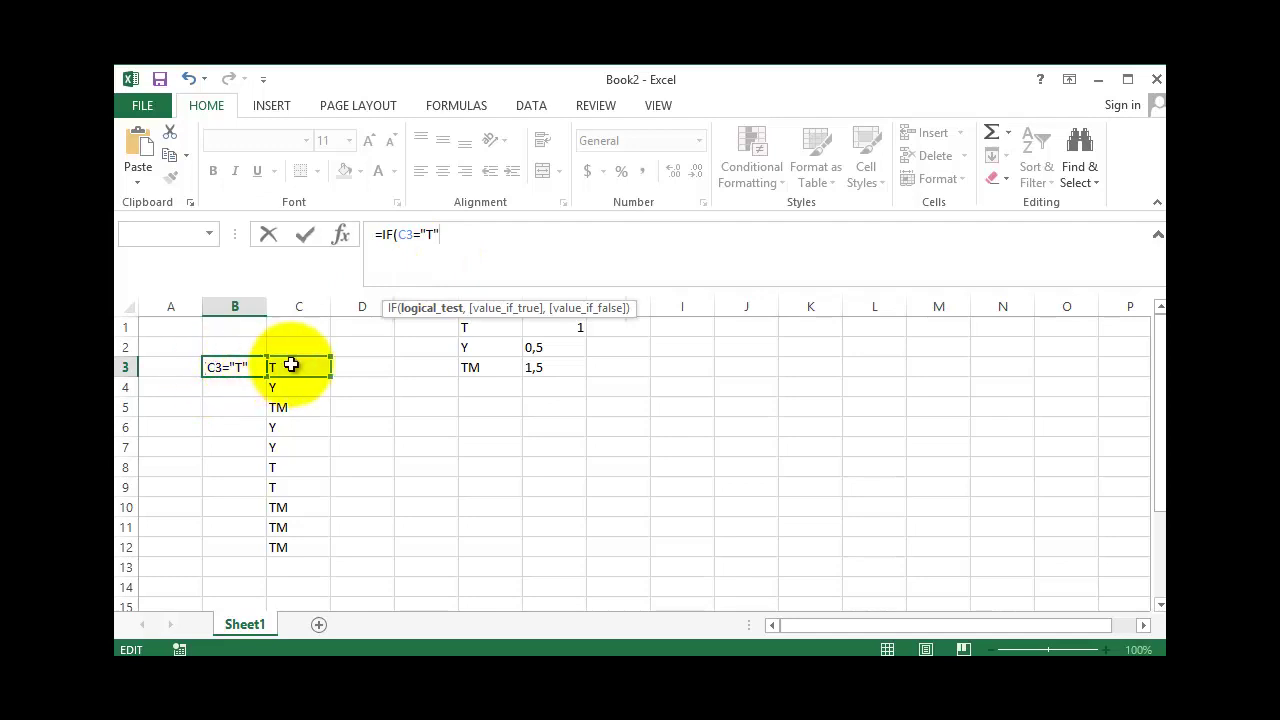
pyautogui.write(',')
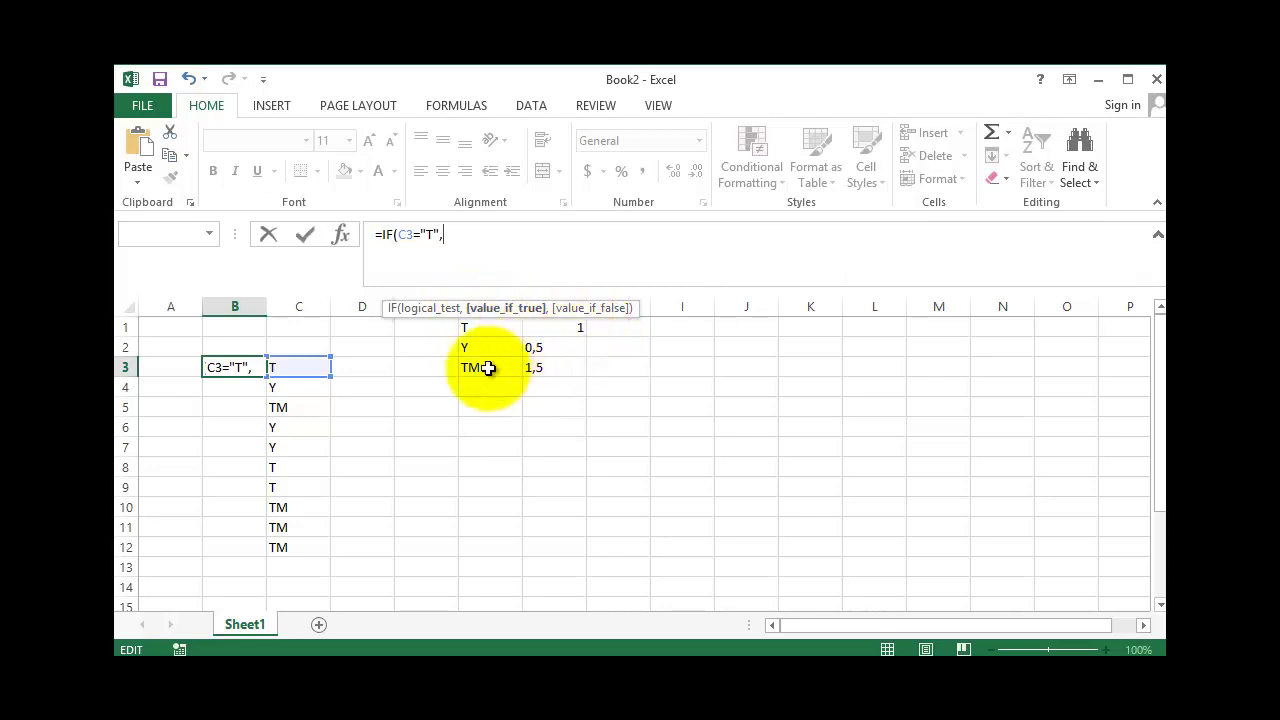
pyautogui.write('1')
pyautogui.write(',')
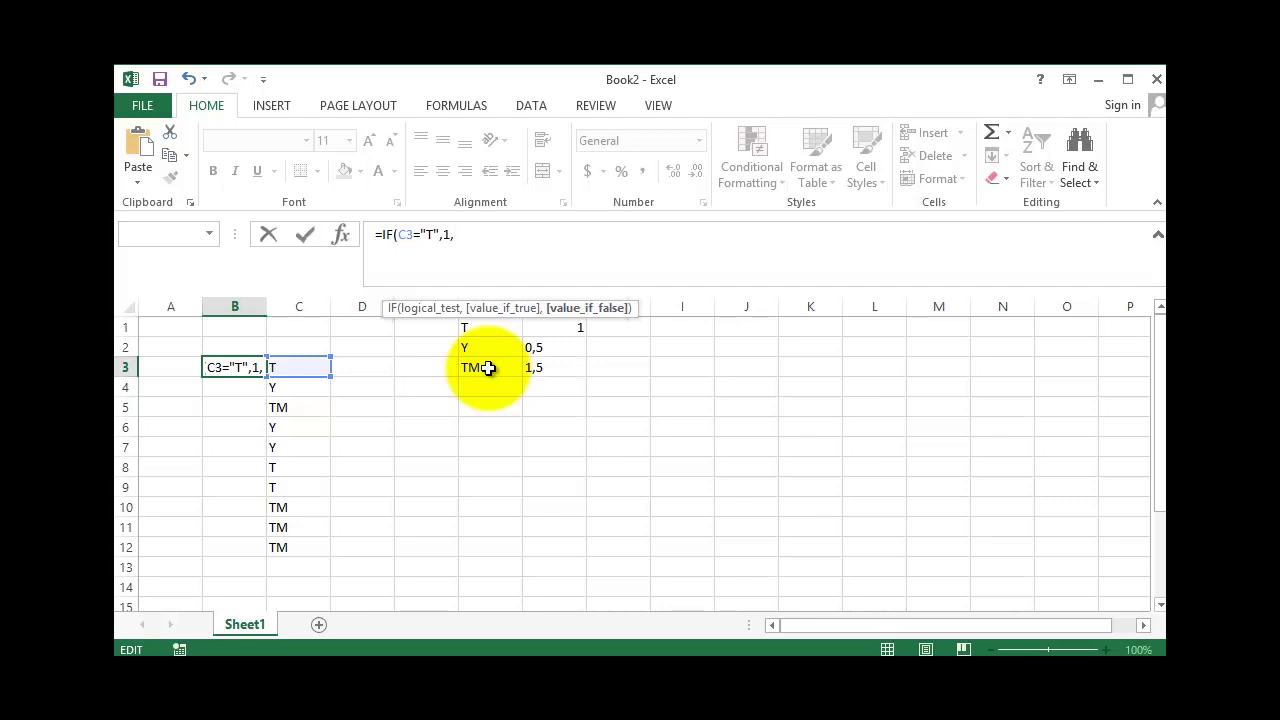
pyautogui.write('IF')
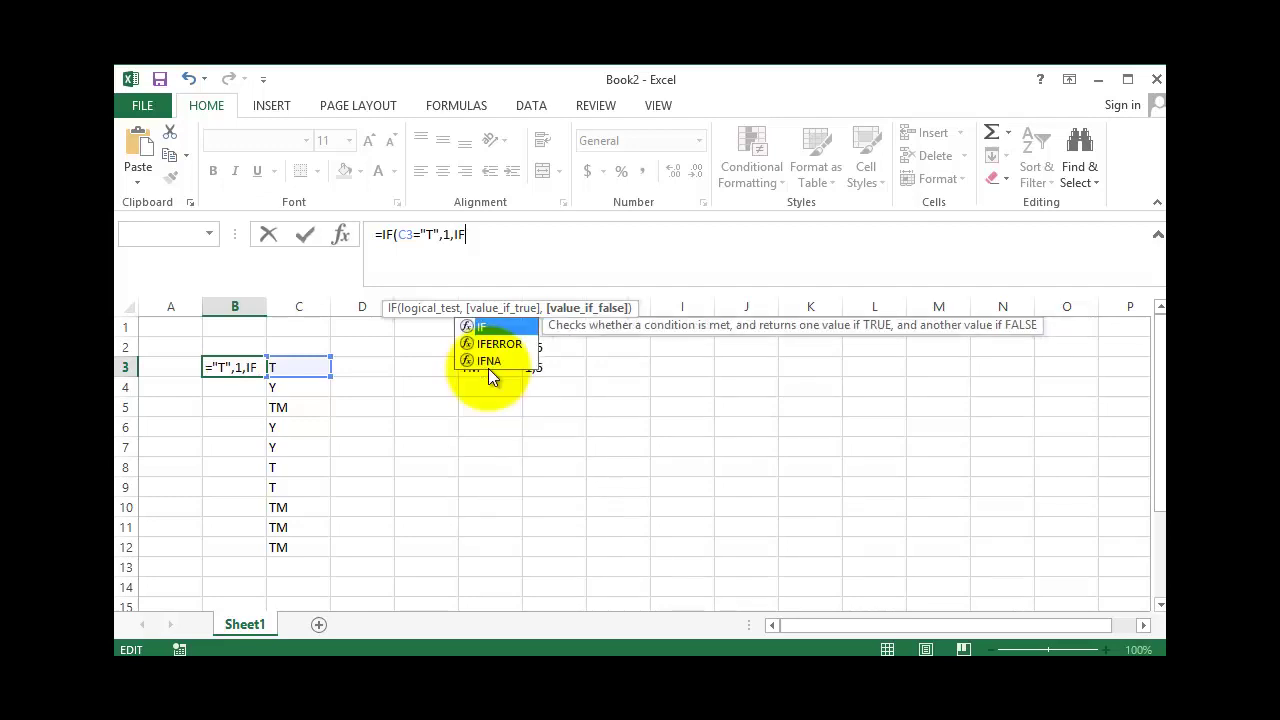
pyautogui.write('(')
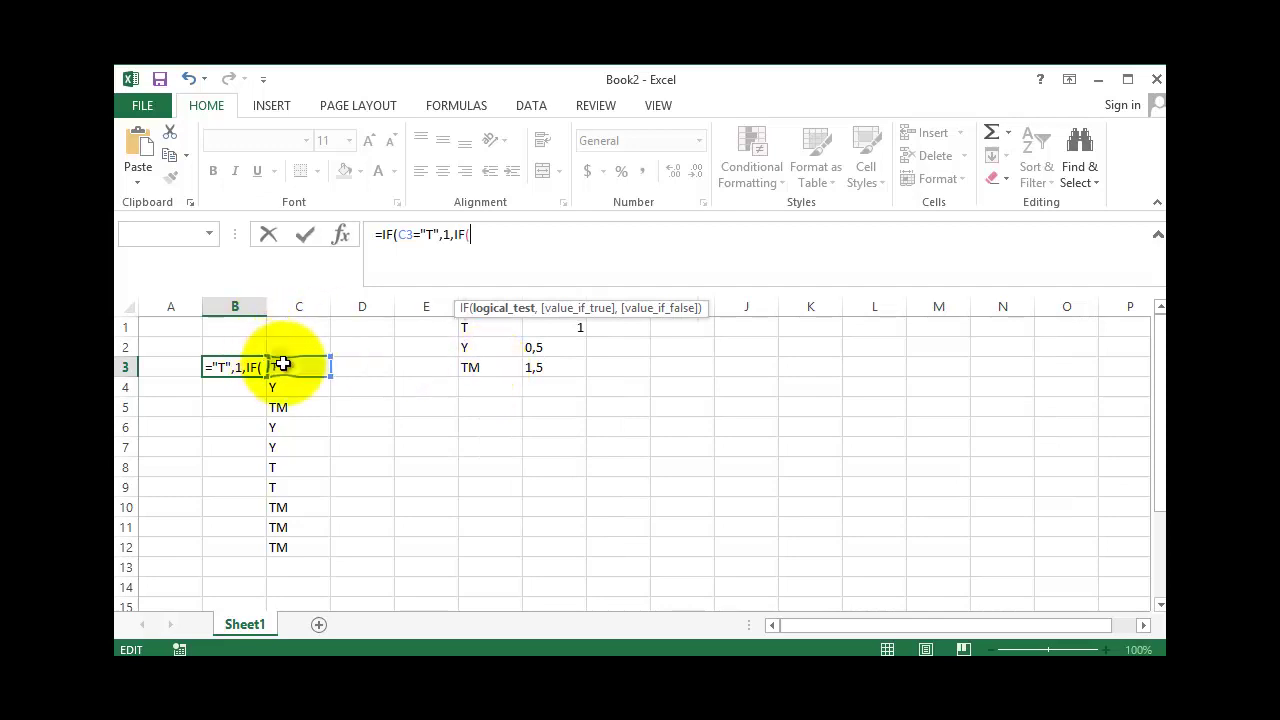
# - Continue B3's formula with C3="Y",0.5, then IF(C3="TM",1.5)
pyautogui.click(283, 364)
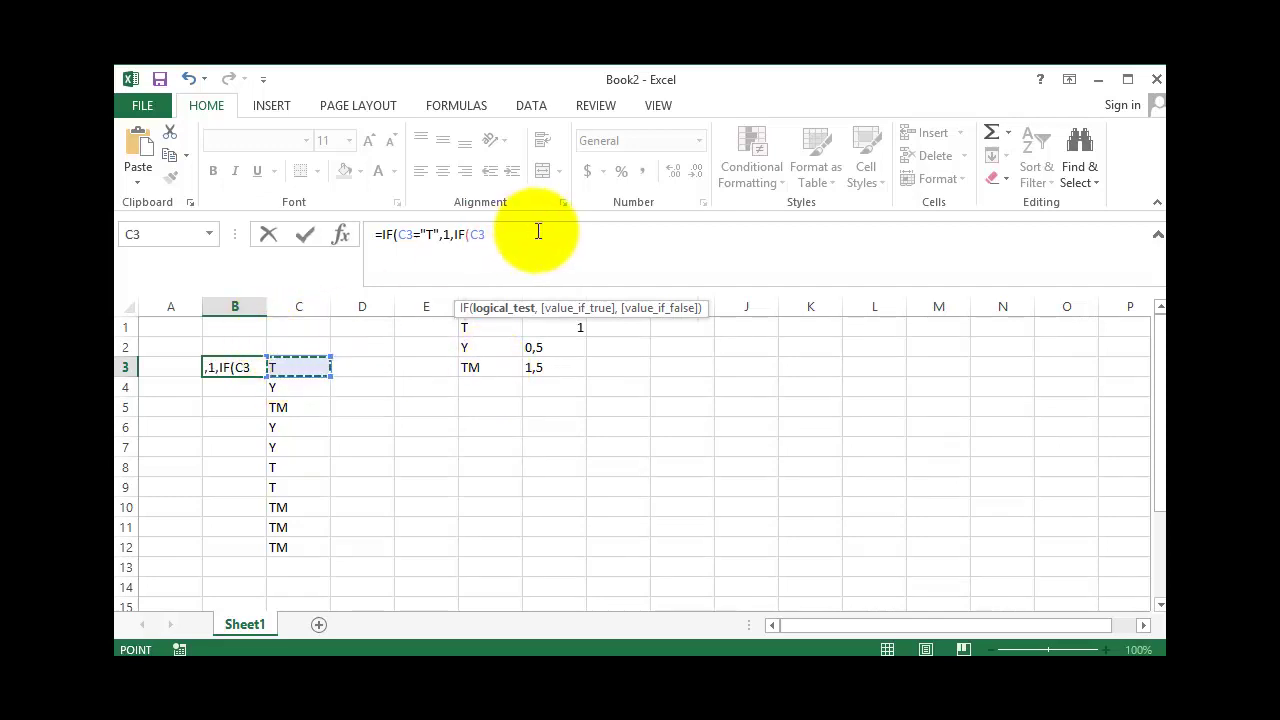
pyautogui.write('=')
pyautogui.write('"Y')
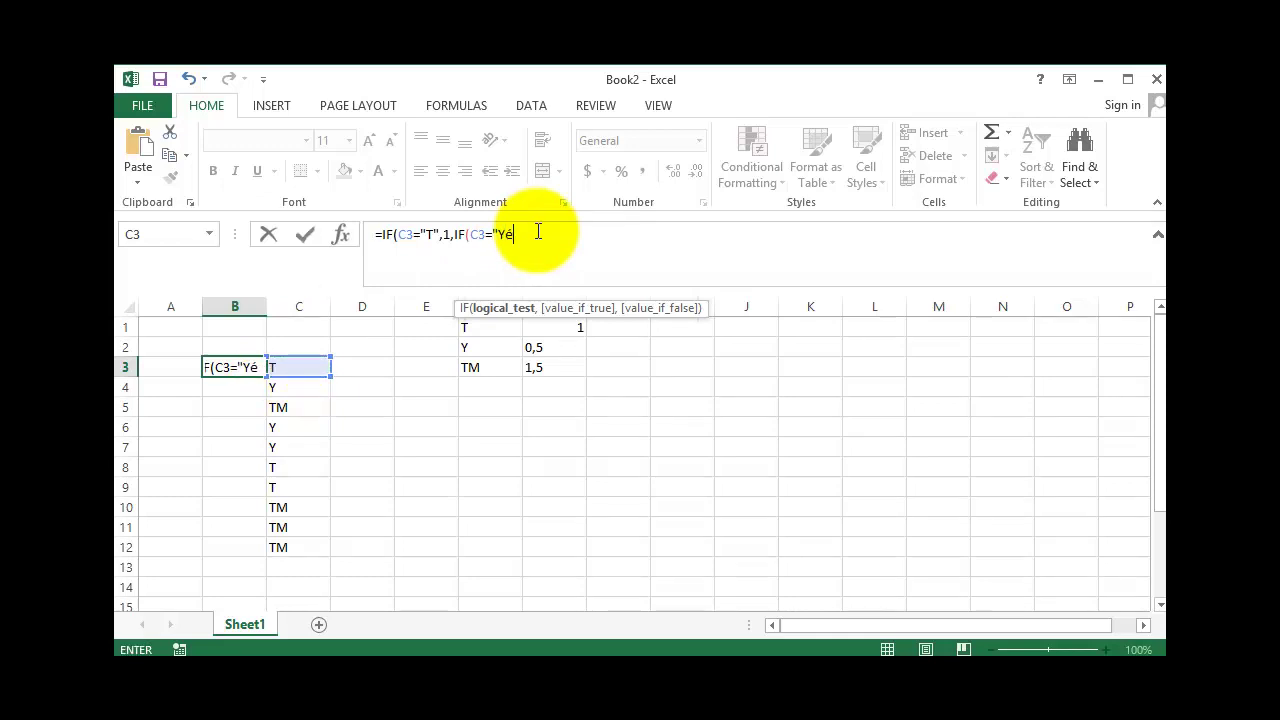
pyautogui.write('"')
pyautogui.write(',')
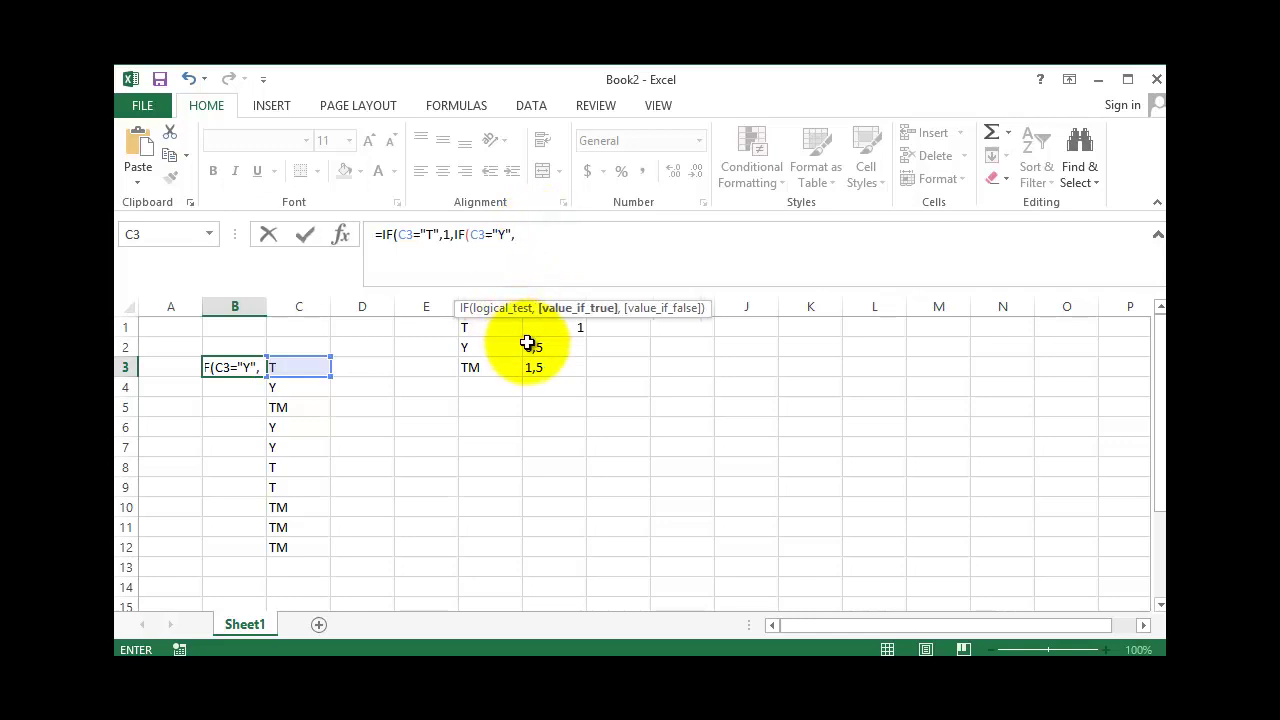
pyautogui.write('0.5')
pyautogui.write(',')
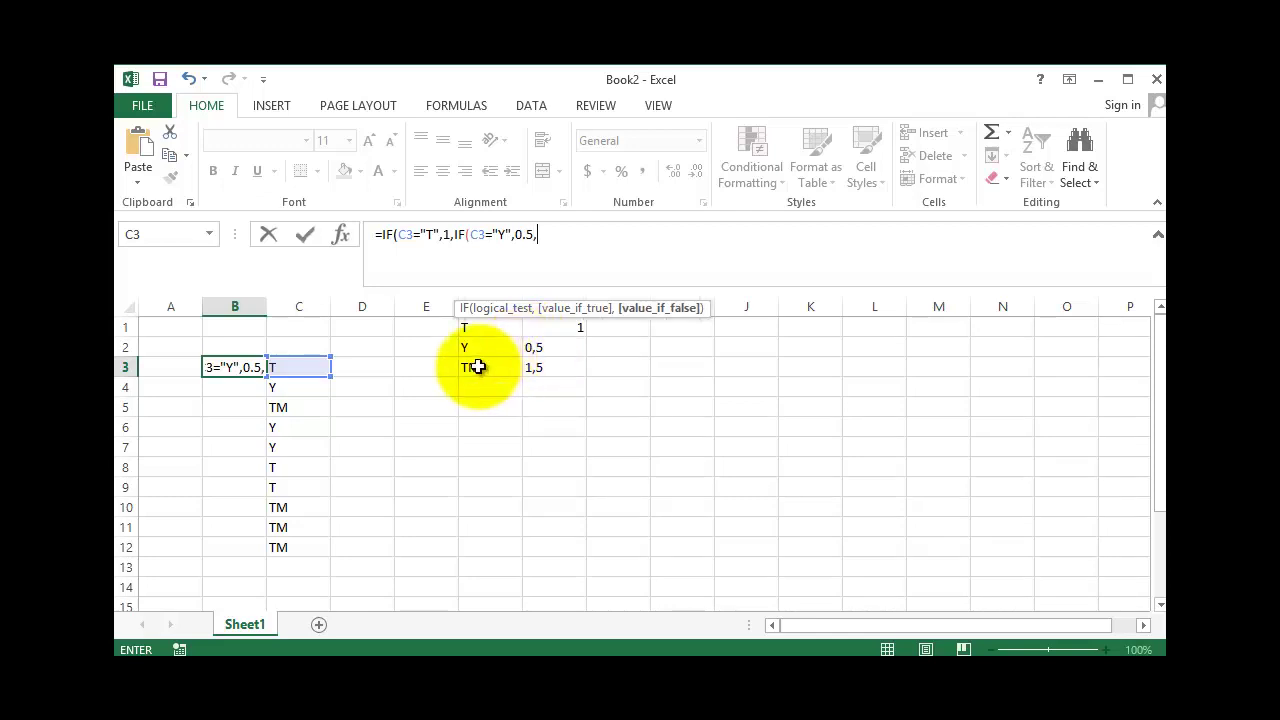
pyautogui.write('I')
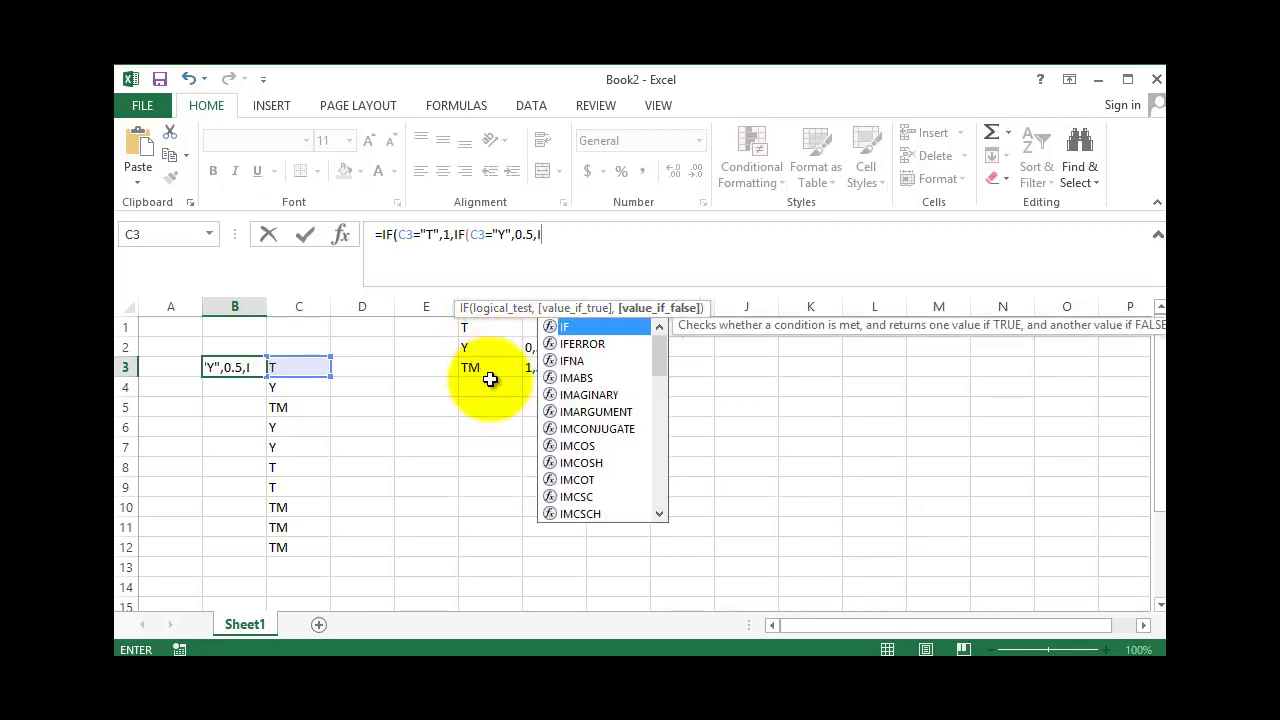
pyautogui.write('F(')
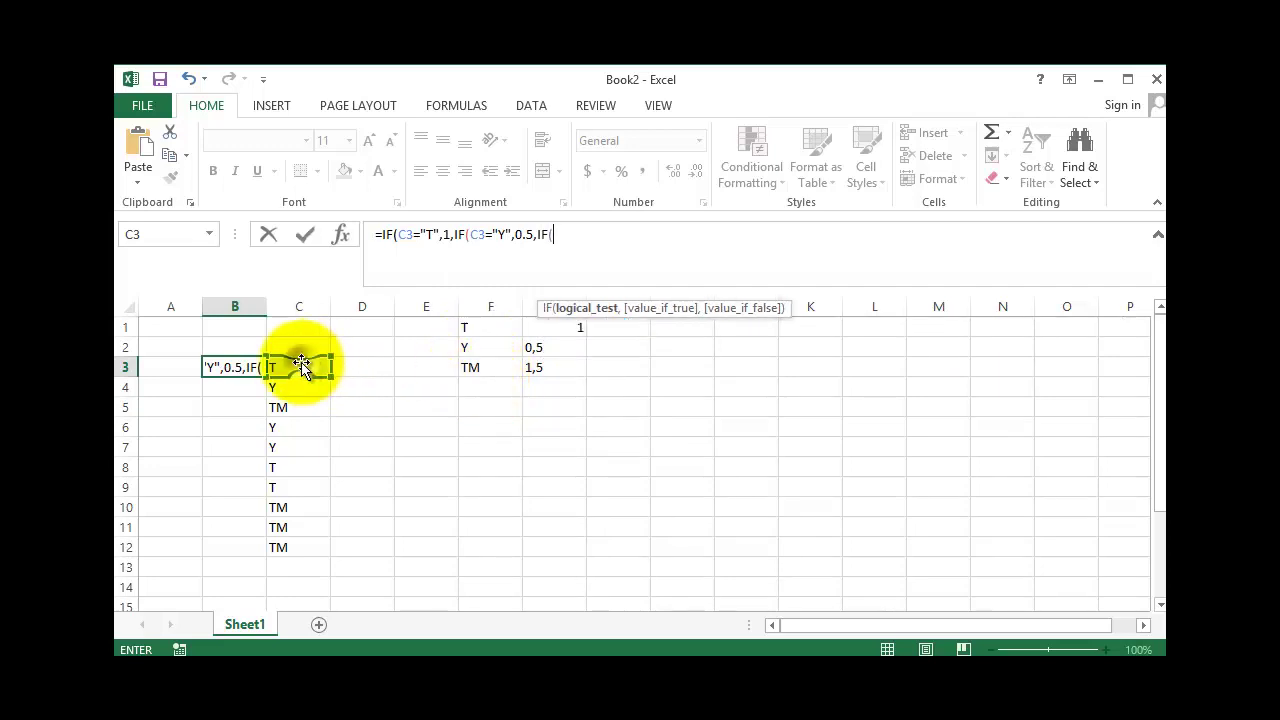
pyautogui.write('C3')
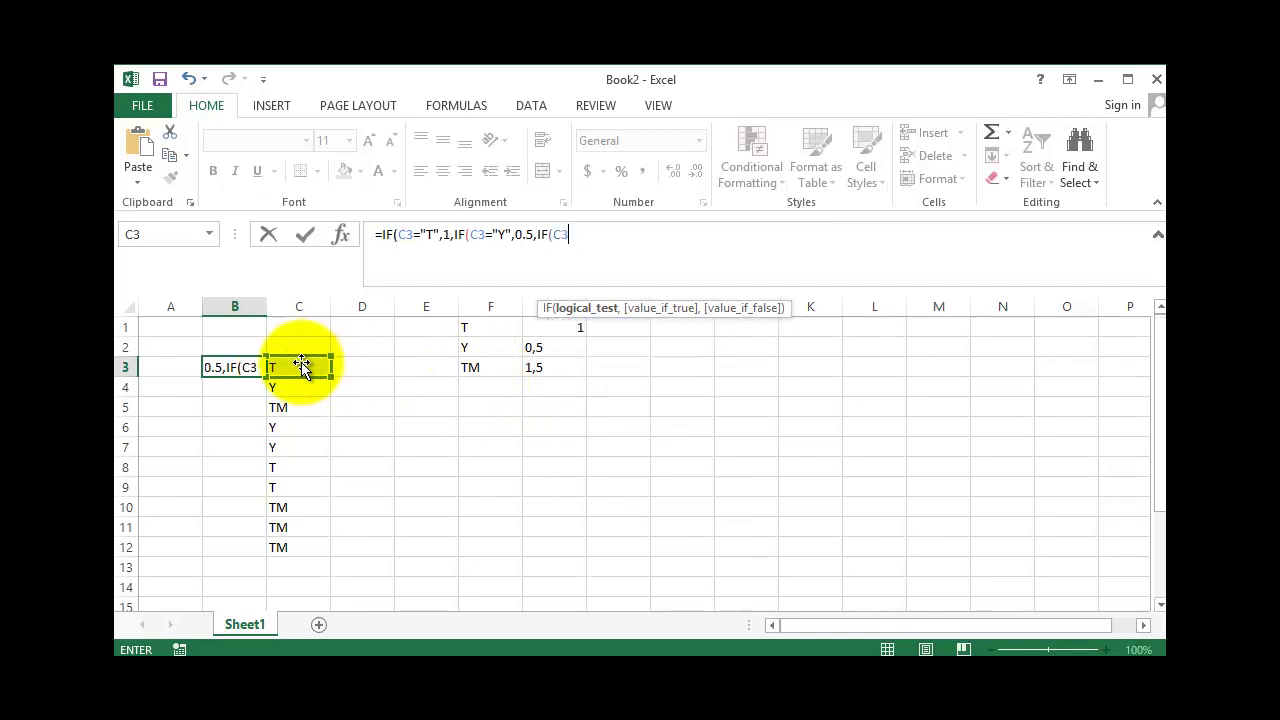
pyautogui.write('=')
pyautogui.write('"TM')
pyautogui.write('",')
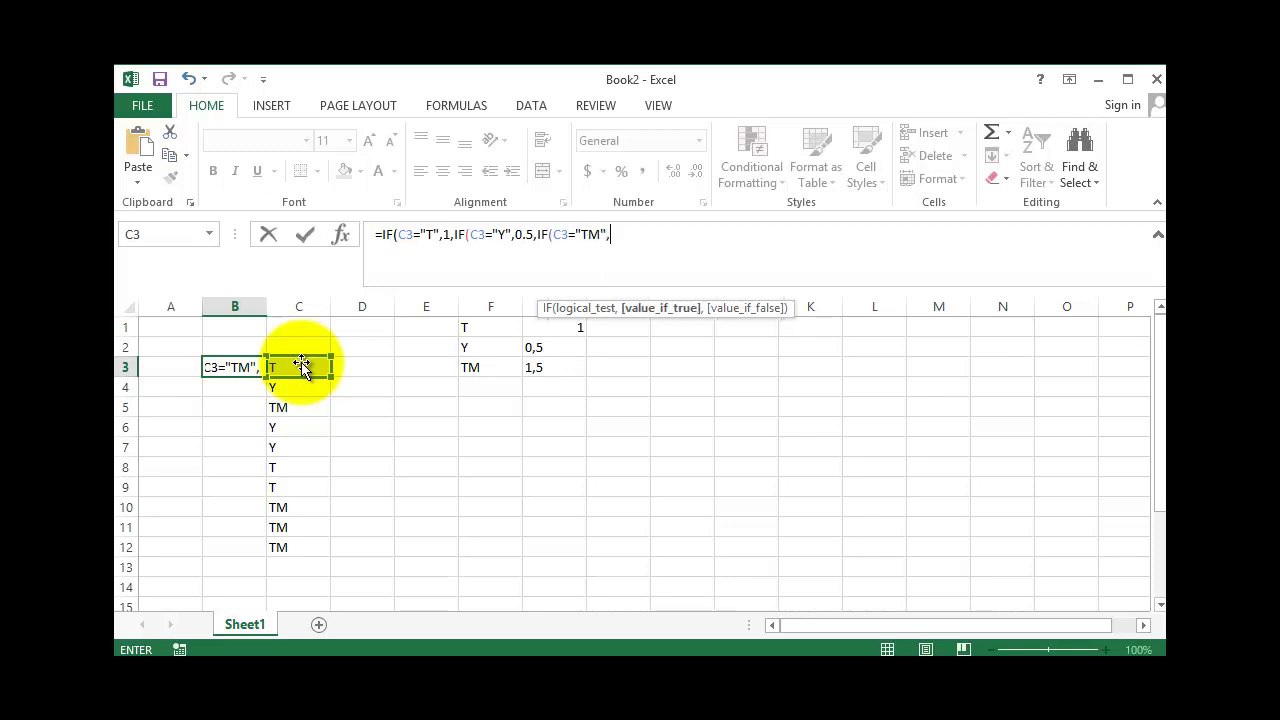
pyautogui.write('1.5')
pyautogui.write(')')
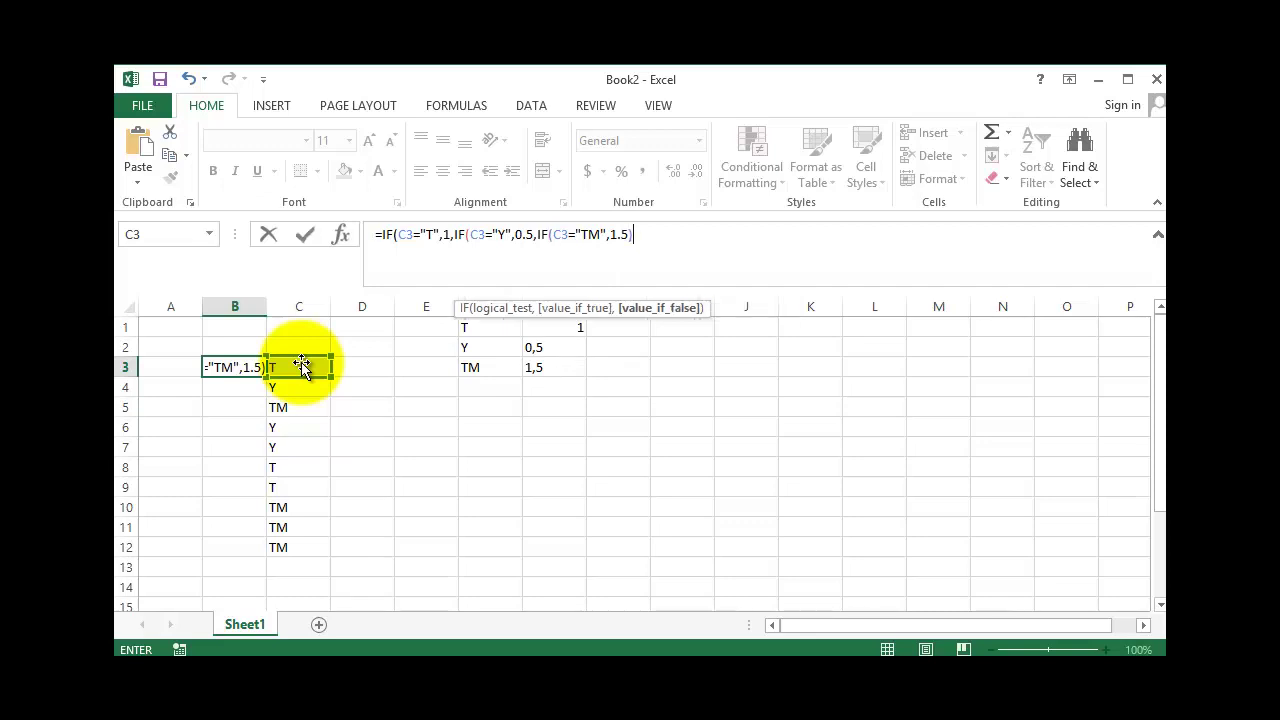
# - Delete the trailing closing parenthesis after 1.5 in B3's formula
pyautogui.press('BackSpace')
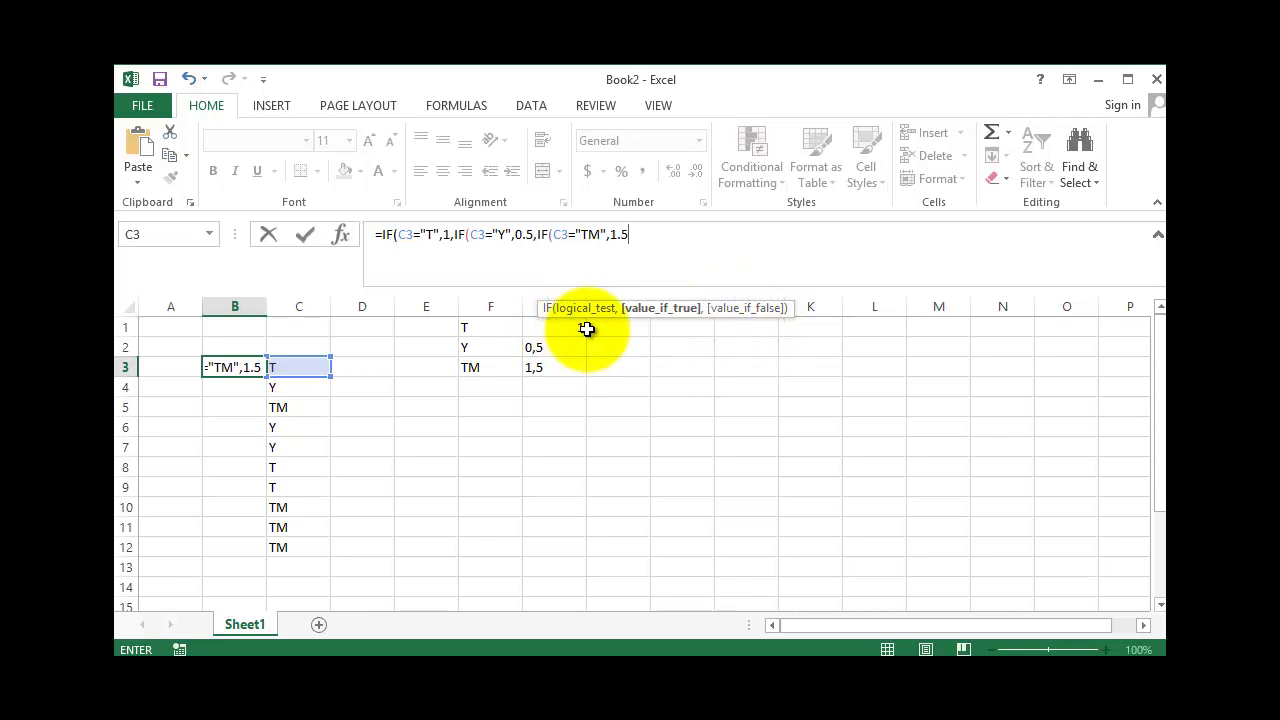
# - Close B3's nested IF with ))) and fill it down through B12
pyautogui.write(')')
pyautogui.write('))')
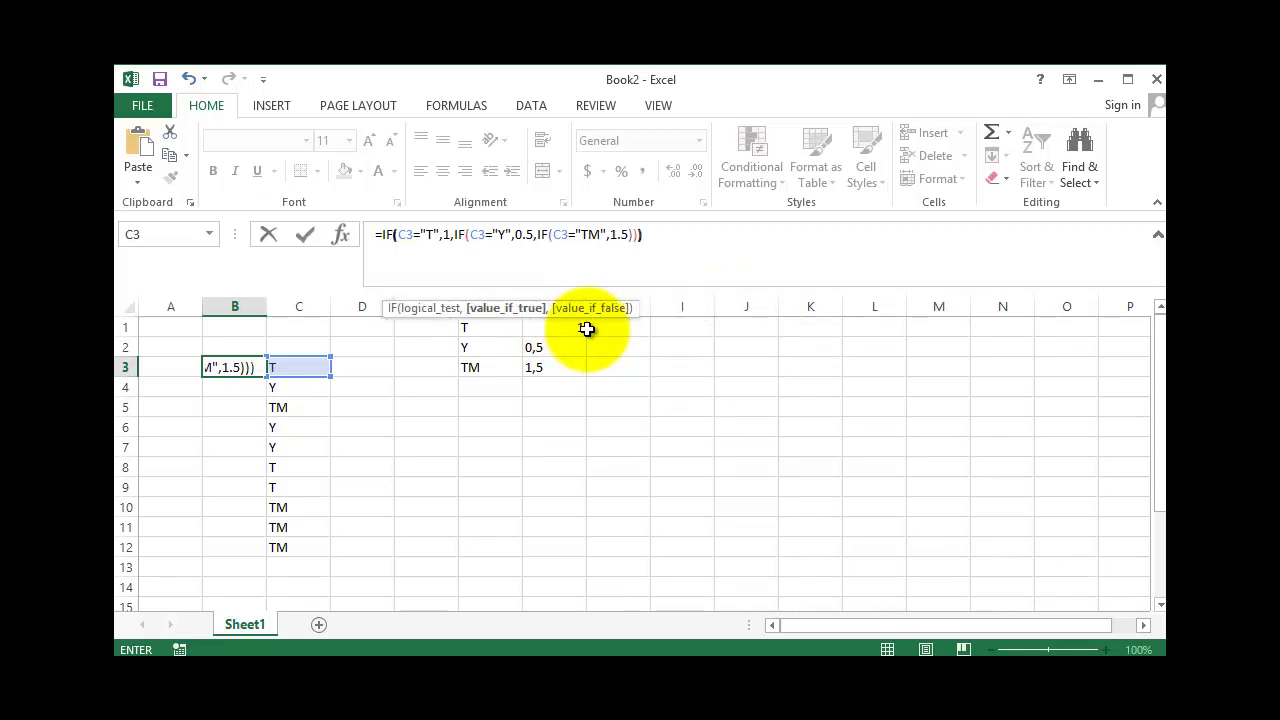
pyautogui.press('Return')
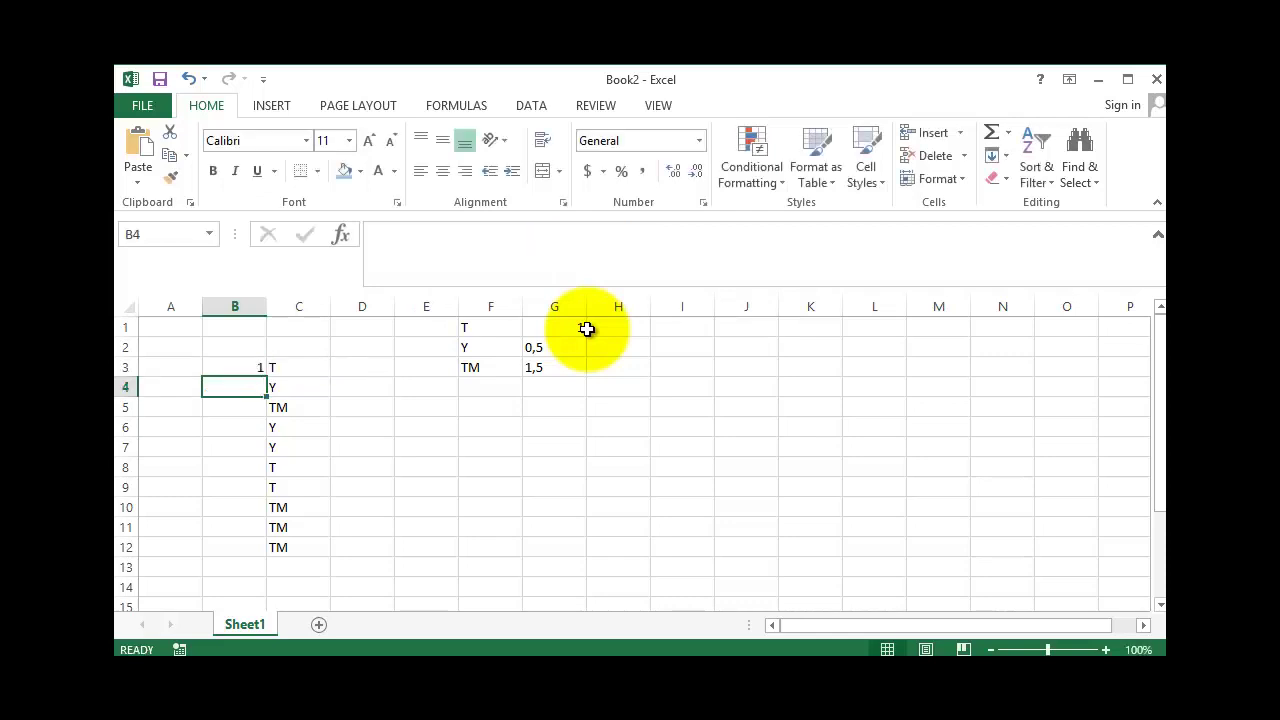
pyautogui.click(240, 367)
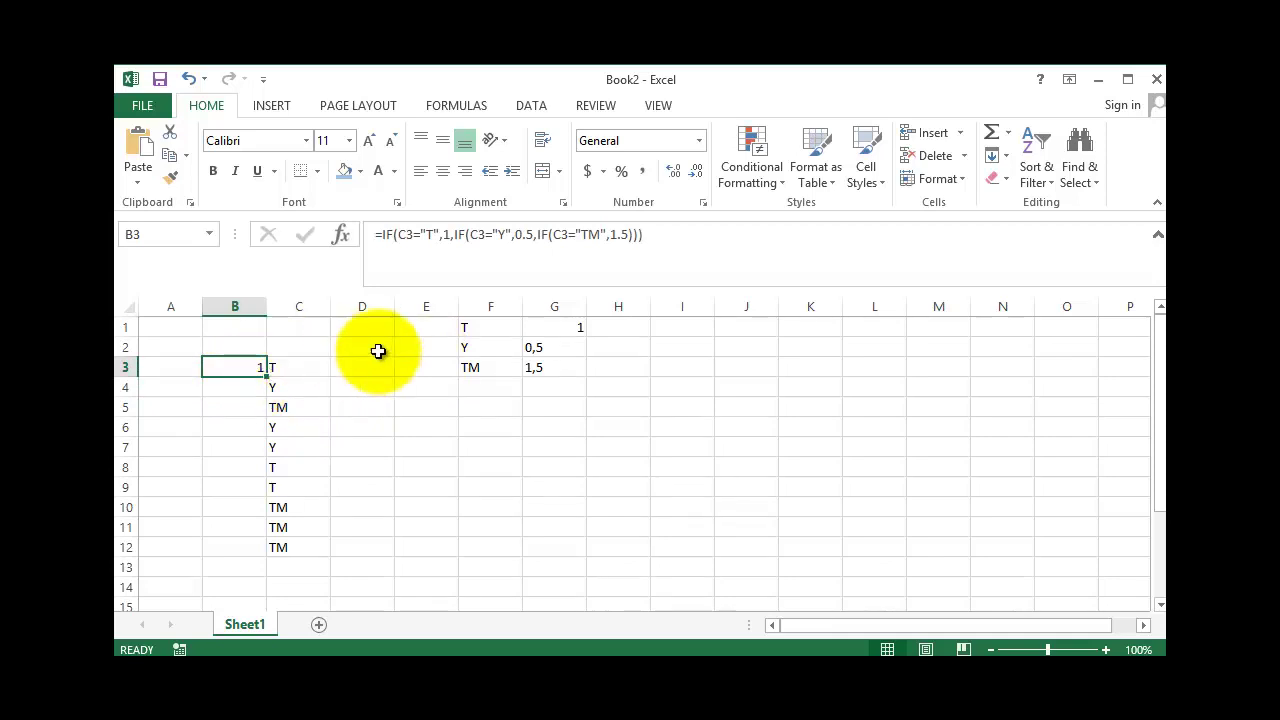
pyautogui.moveTo(266, 376); pyautogui.dragTo(266, 550)
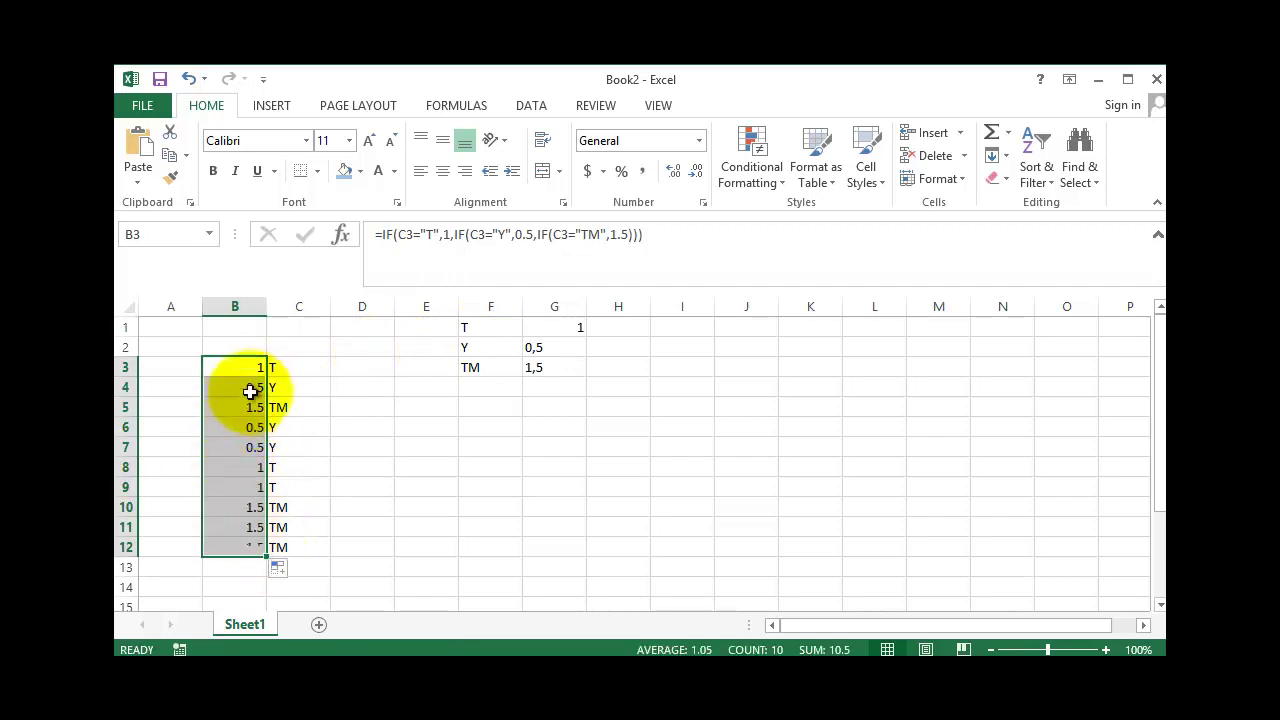